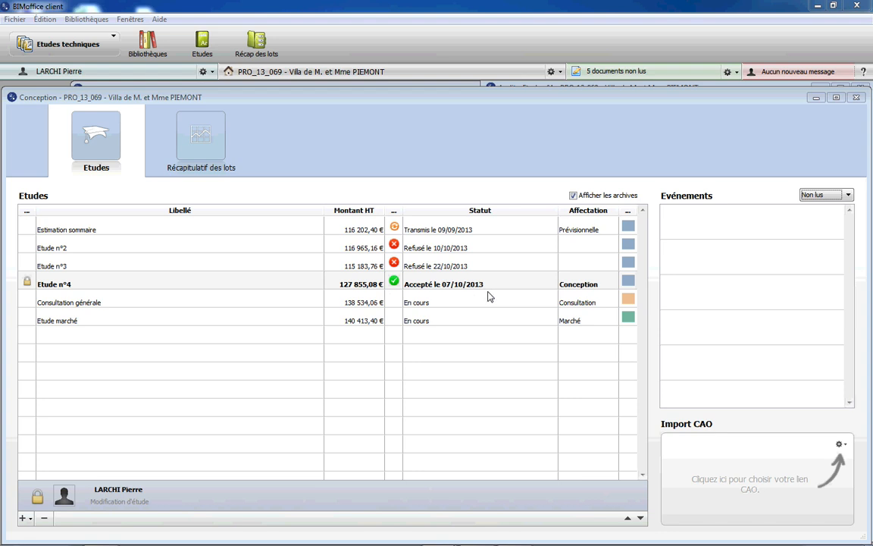
Step: Open the study "Etude n°4" assigned to Conception
click(203, 46)
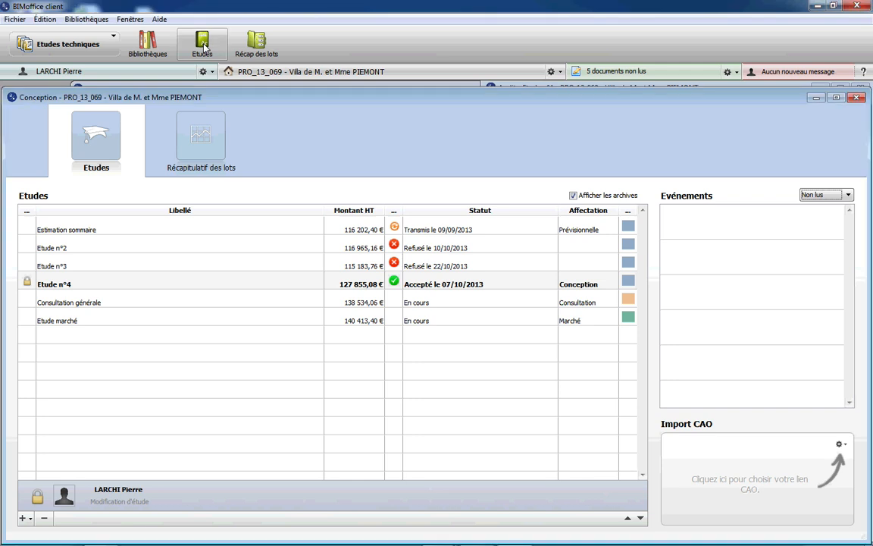
click(203, 46)
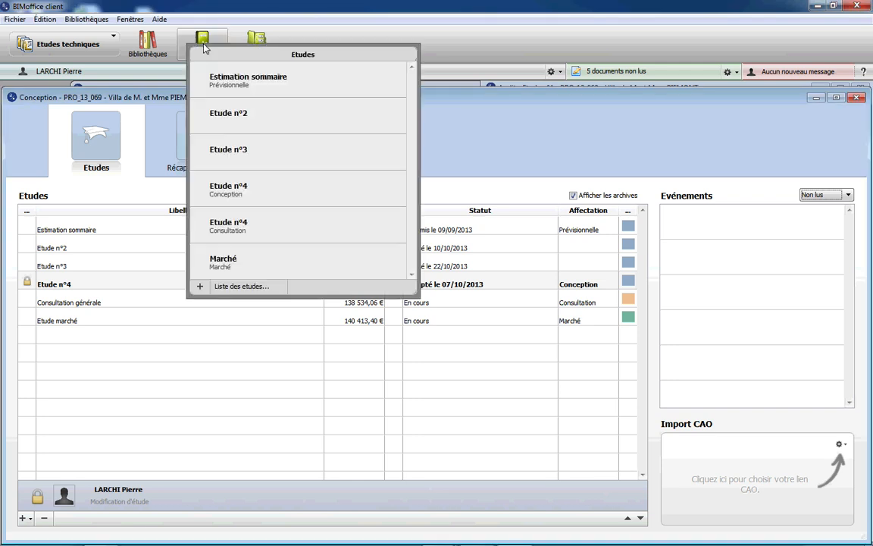
click(238, 194)
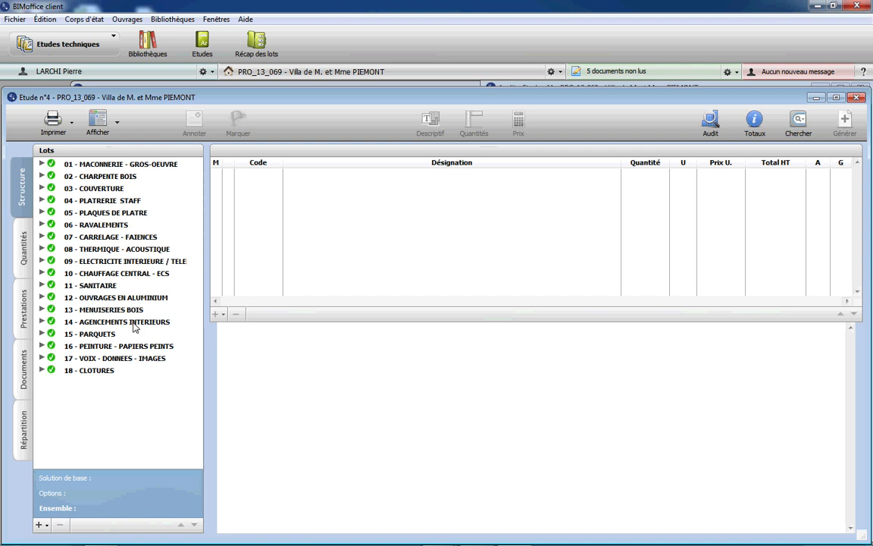
Step: Add the trade "99 - VEGETALISATION" from Bibliothèque PRO Abvent as a new lot after lot 18 - CLOTURES
right_click(99, 376)
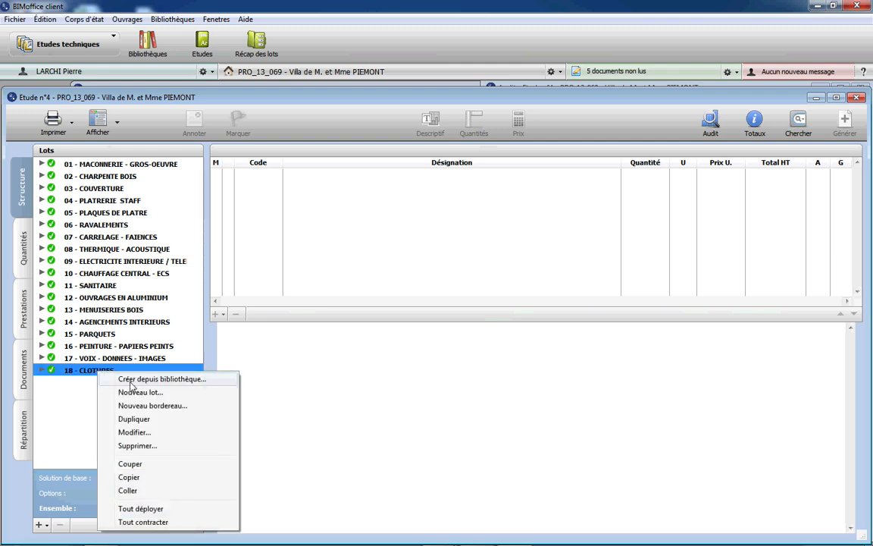
click(163, 379)
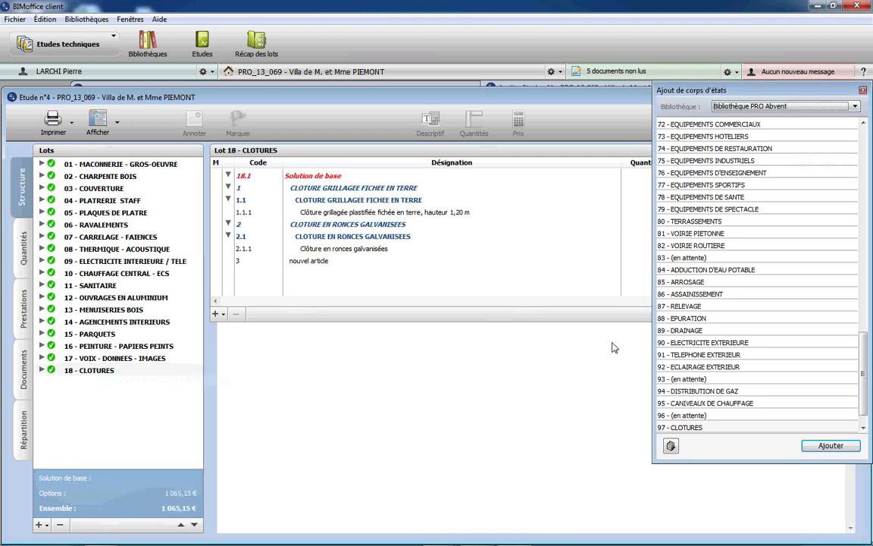
scroll(787, 281, down, 1)
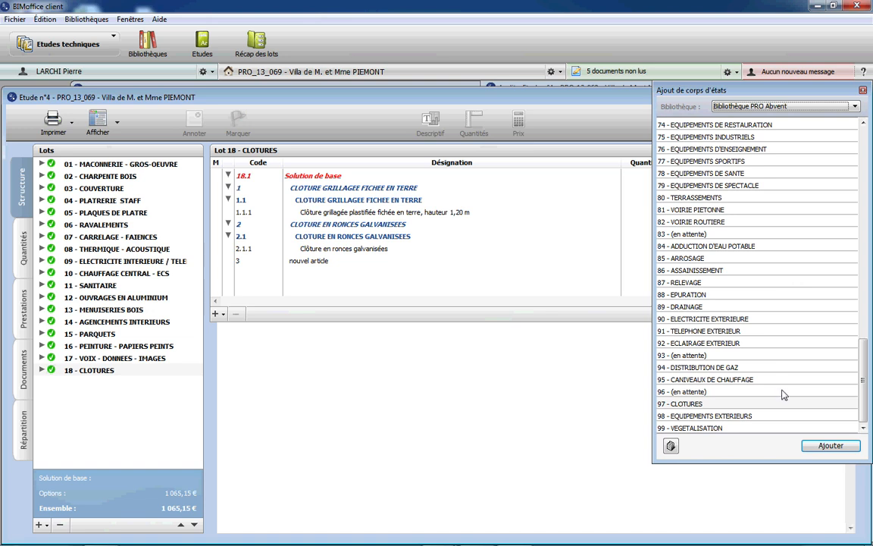
click(788, 427)
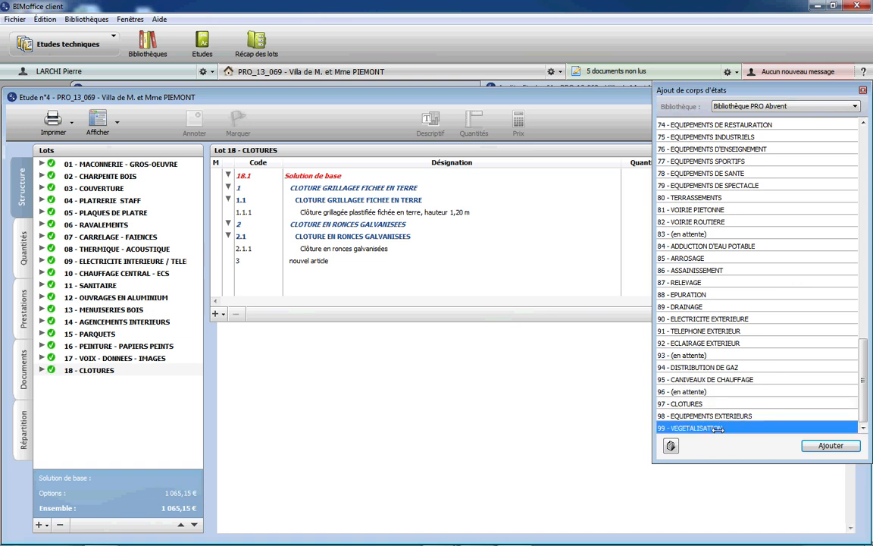
click(831, 446)
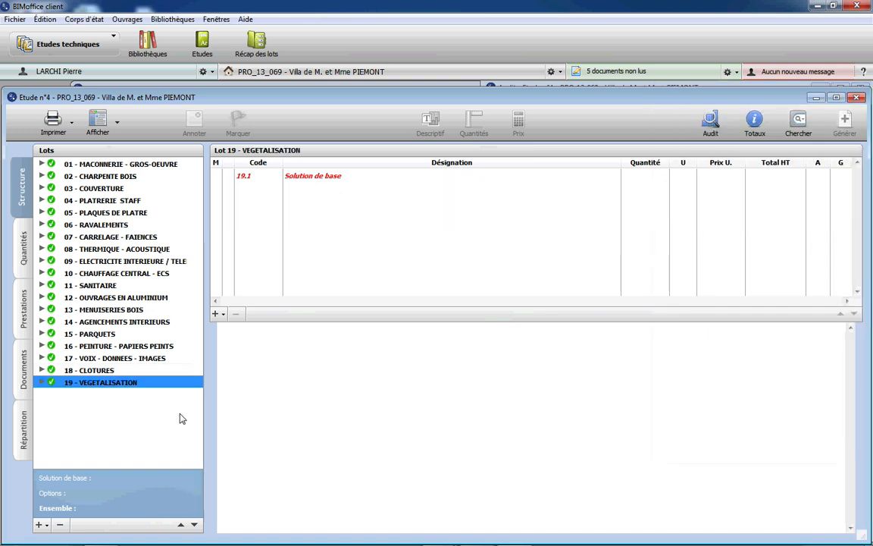
Step: Open the works library for bordereau 19.1 - Solution de base of the VEGETALISATION lot and expand all library entries
click(41, 382)
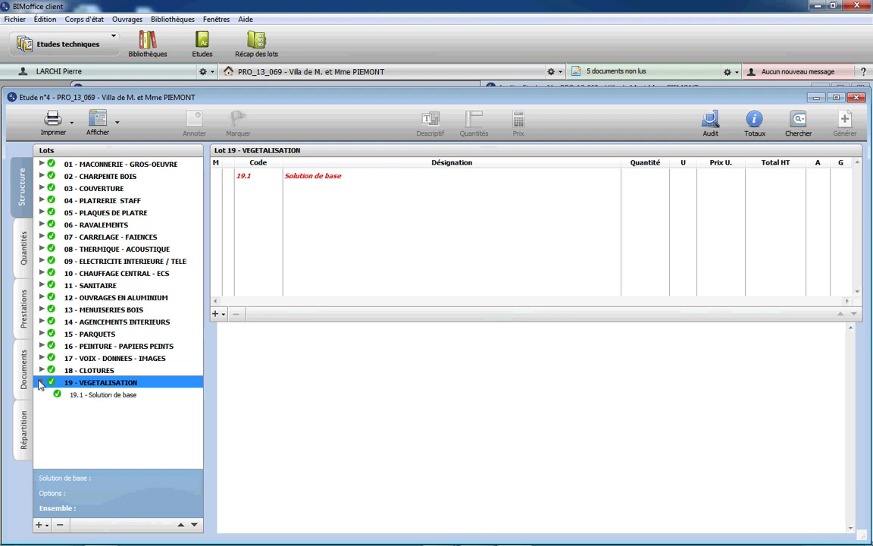
click(100, 394)
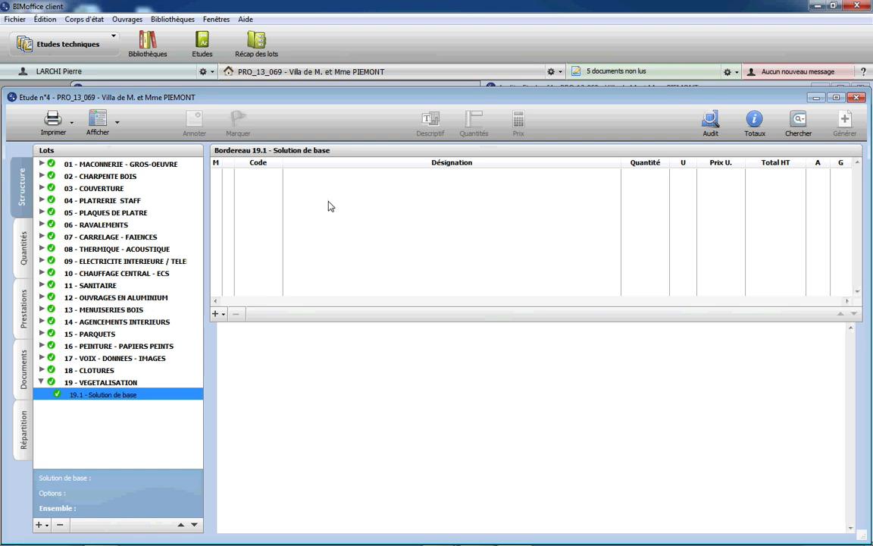
right_click(361, 198)
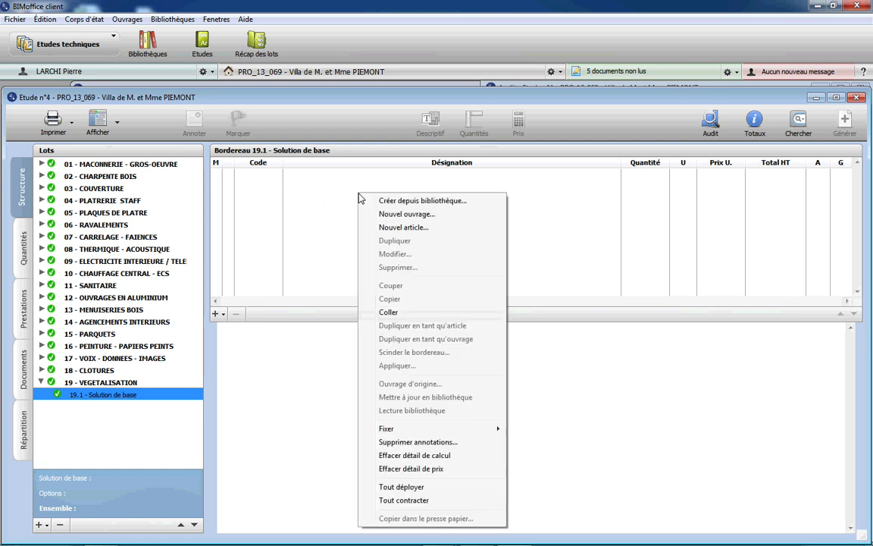
click(429, 202)
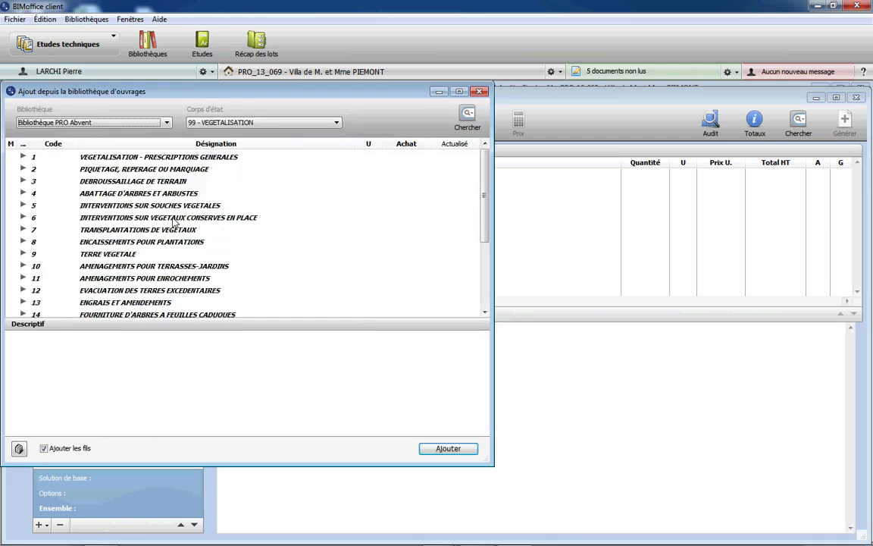
right_click(173, 219)
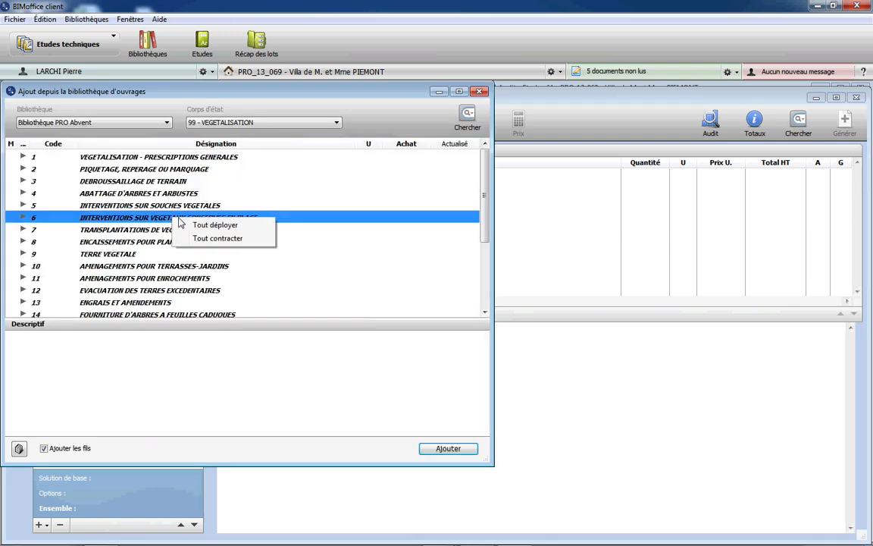
click(225, 225)
Step: Add the library articles CERCIS siliquastrum 8/10, AILANTHUS glandulosa 6/8 and CRATAEGUS monogyna 10/12 à racines nues to bordereau 19.1
scroll(149, 257, down, 6)
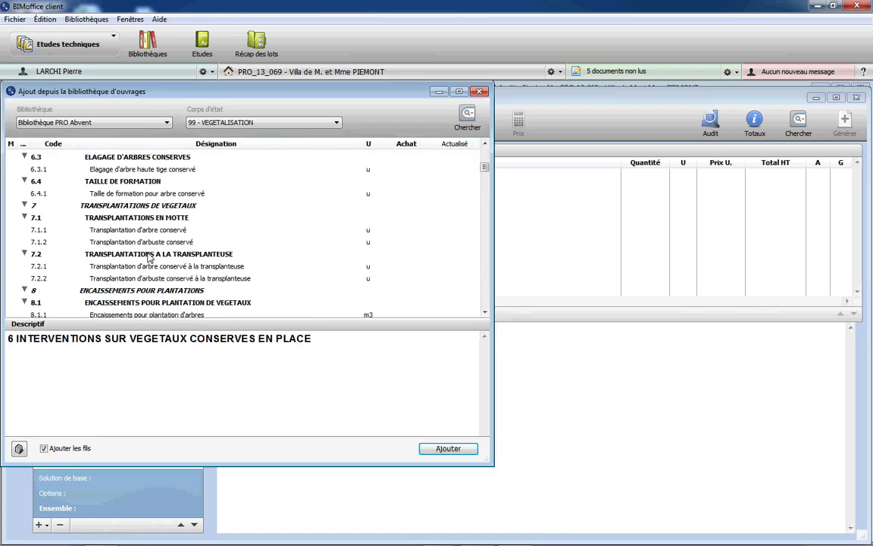
click(218, 231)
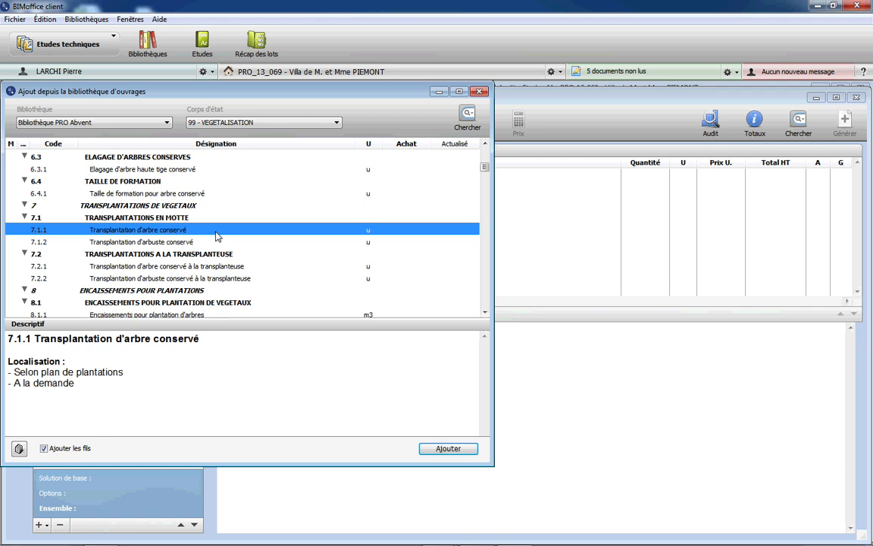
scroll(170, 235, down, 10)
click(160, 242)
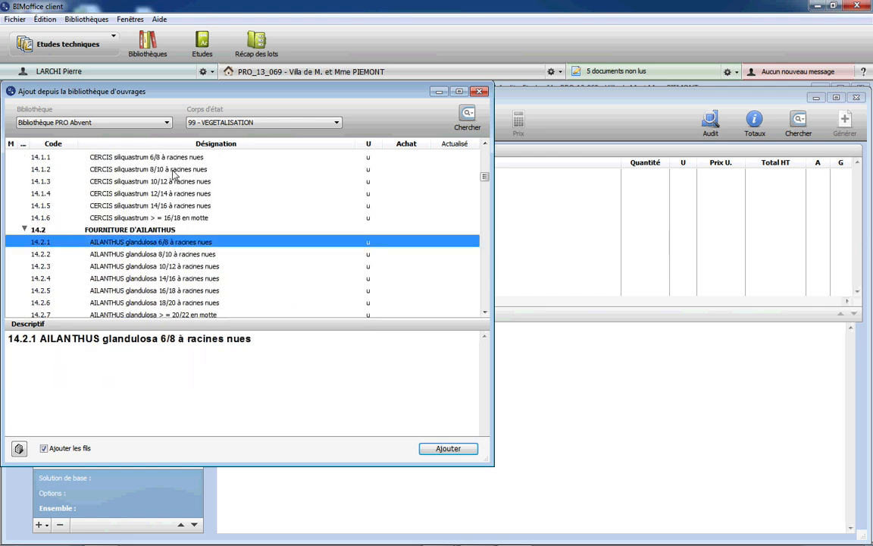
scroll(227, 216, down, 3)
click(299, 266)
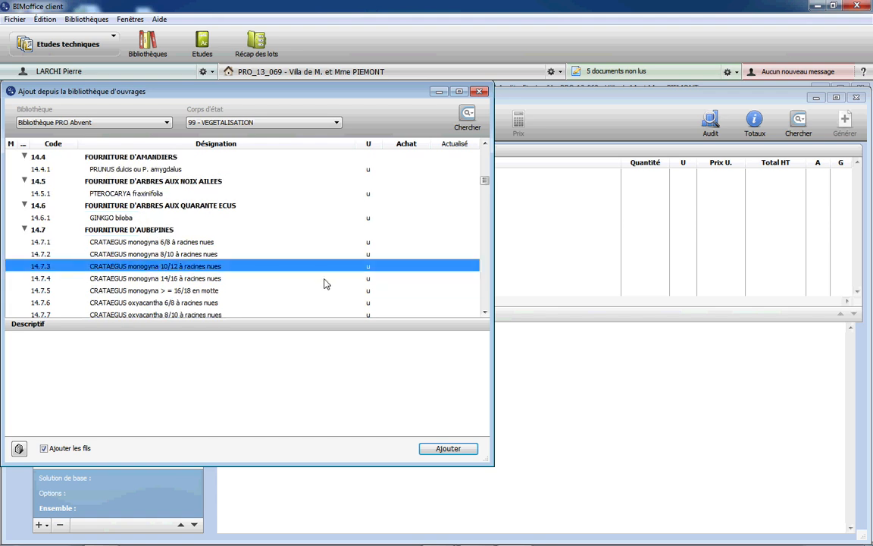
click(447, 448)
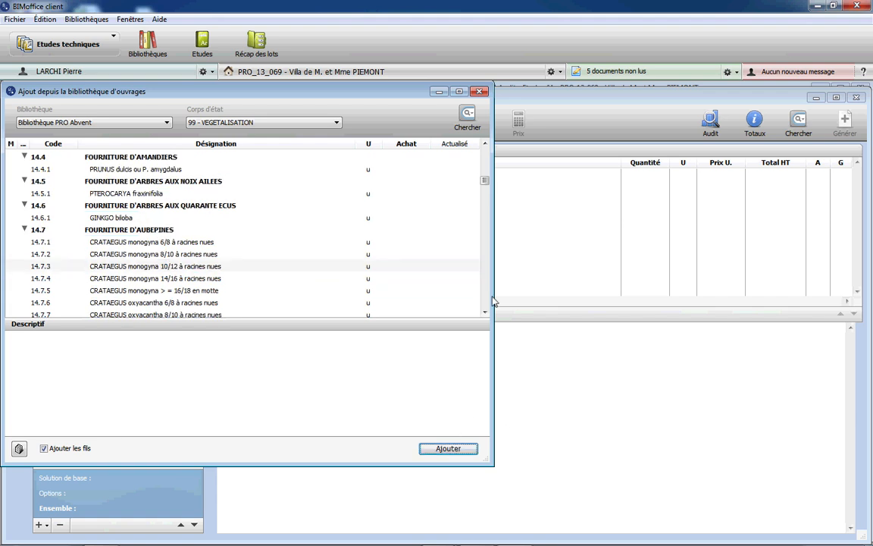
click(479, 90)
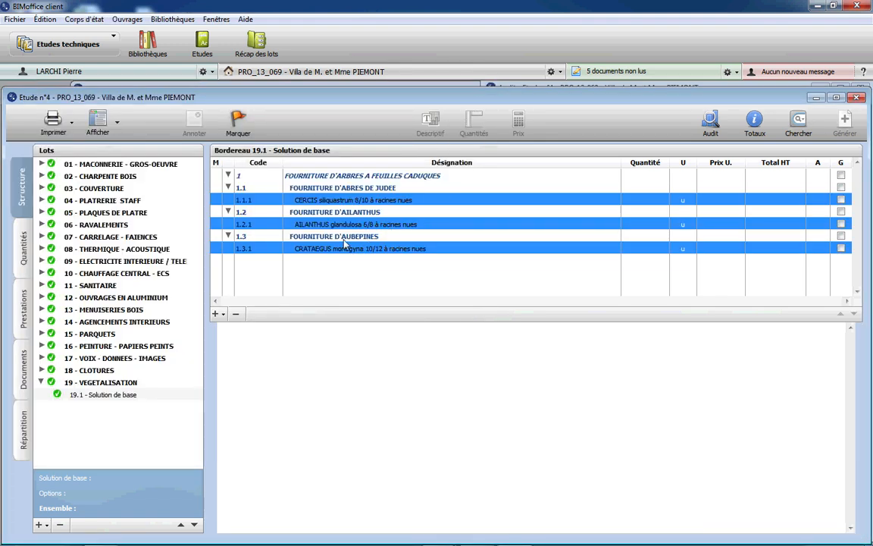
click(413, 282)
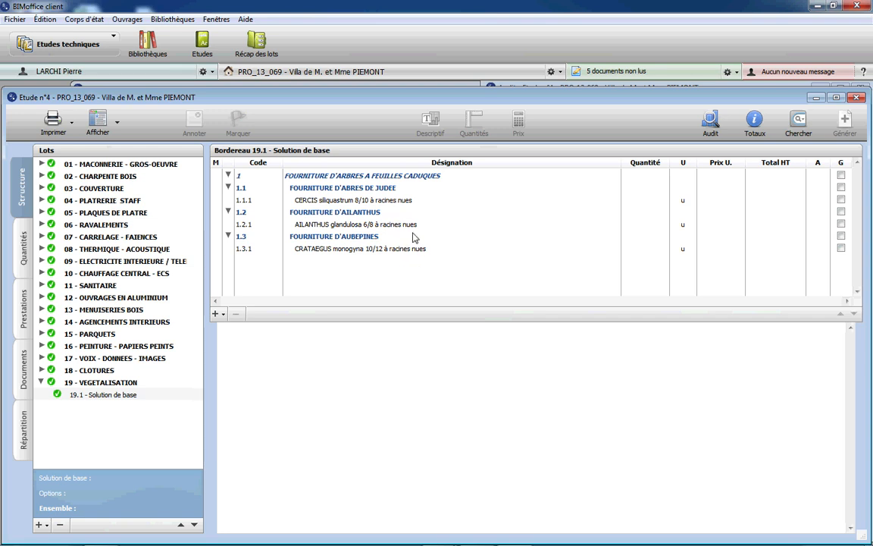
Step: Append "non compris" to the last line of the technical description of work 1.1 FOURNITURE D'ABRES DE JUDEE and save it
click(378, 188)
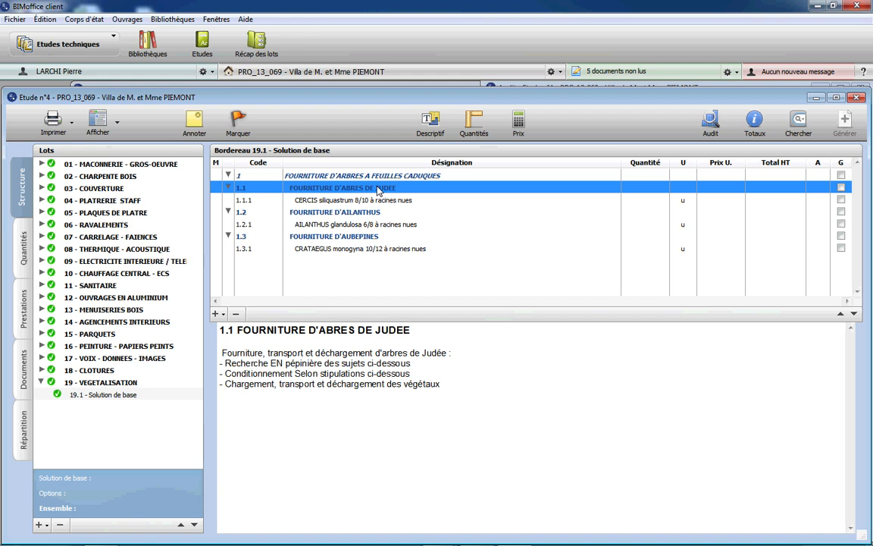
double_click(378, 189)
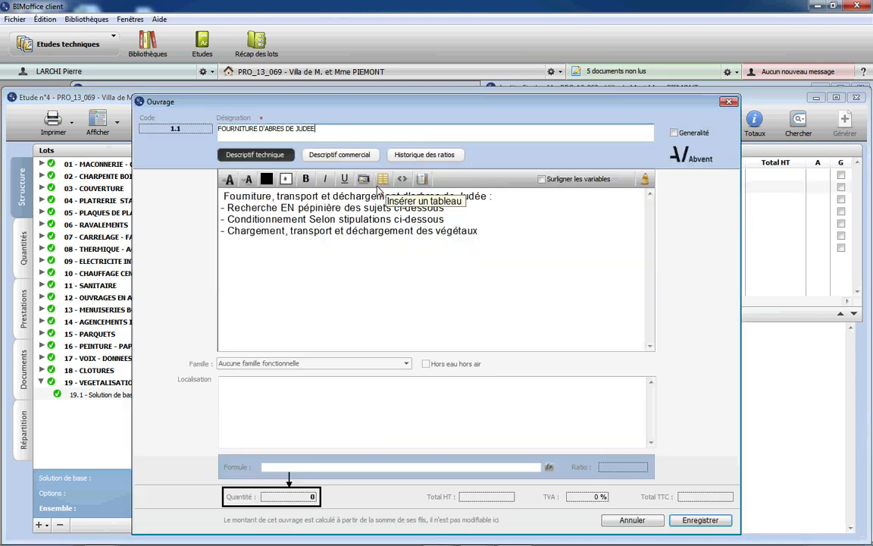
drag(519, 231, 206, 232)
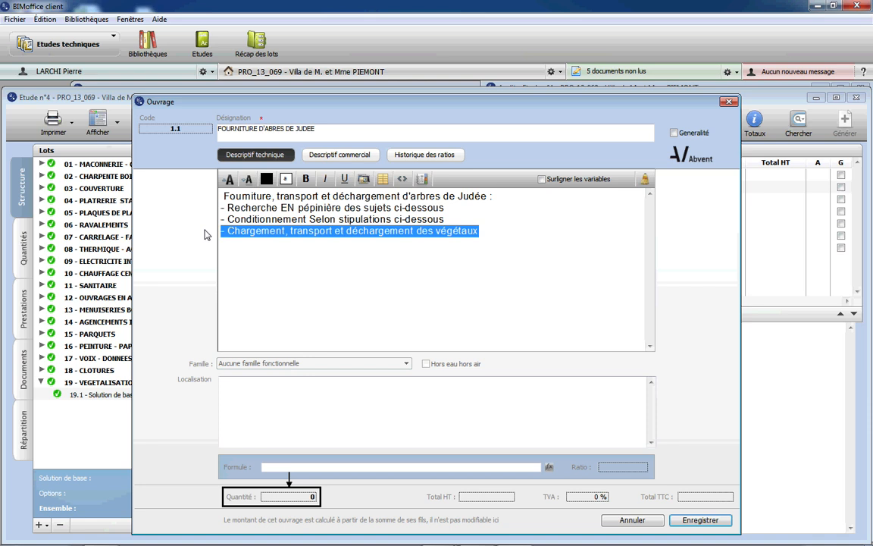
click(543, 232)
text(no)
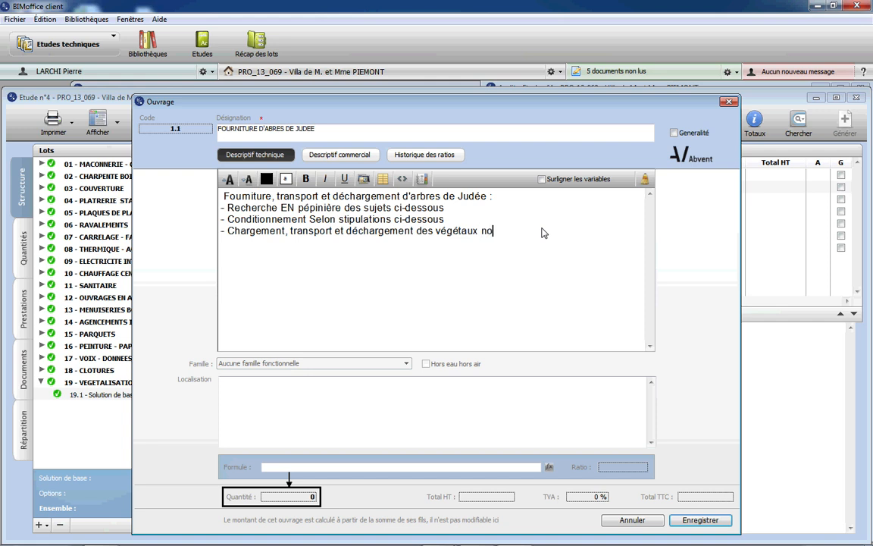
text(n compris)
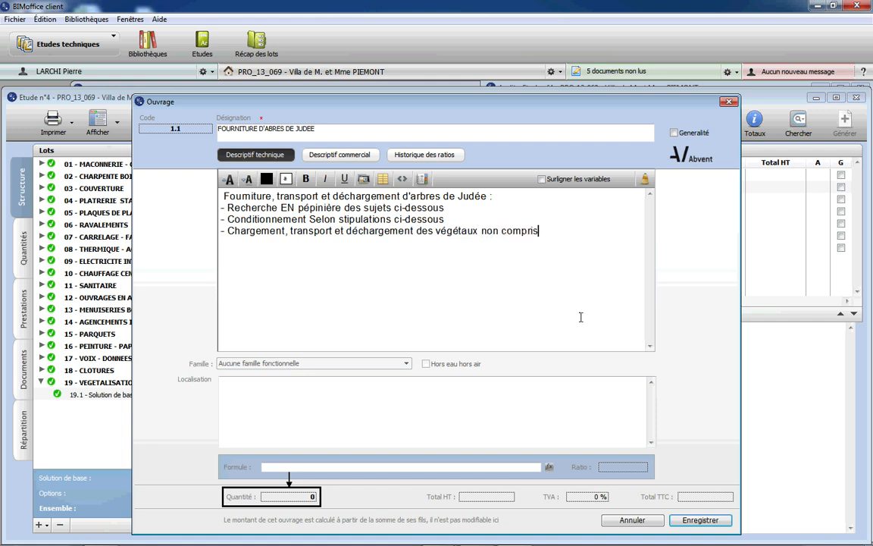
click(696, 520)
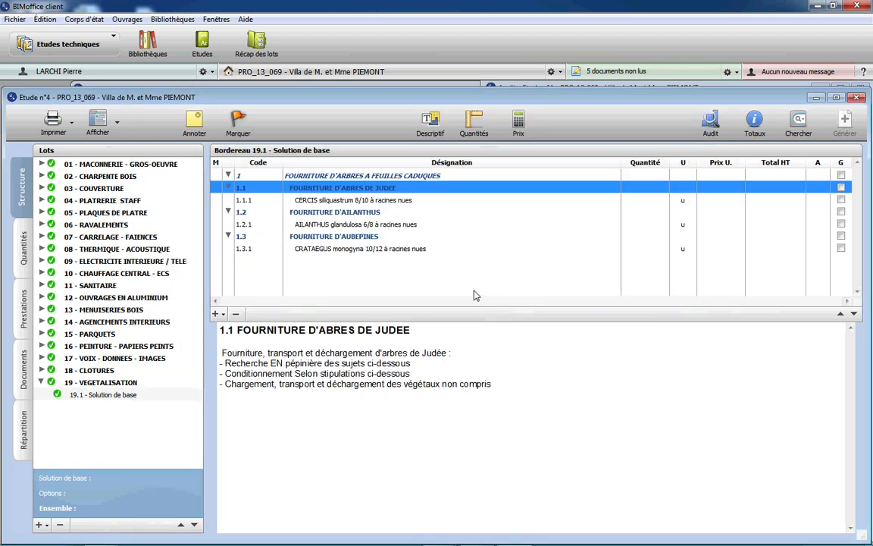
right_click(403, 191)
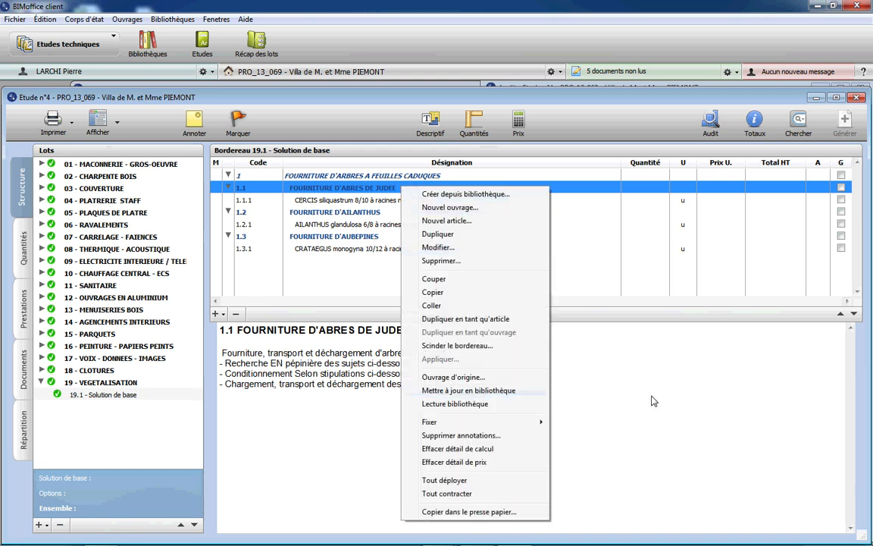
click(596, 399)
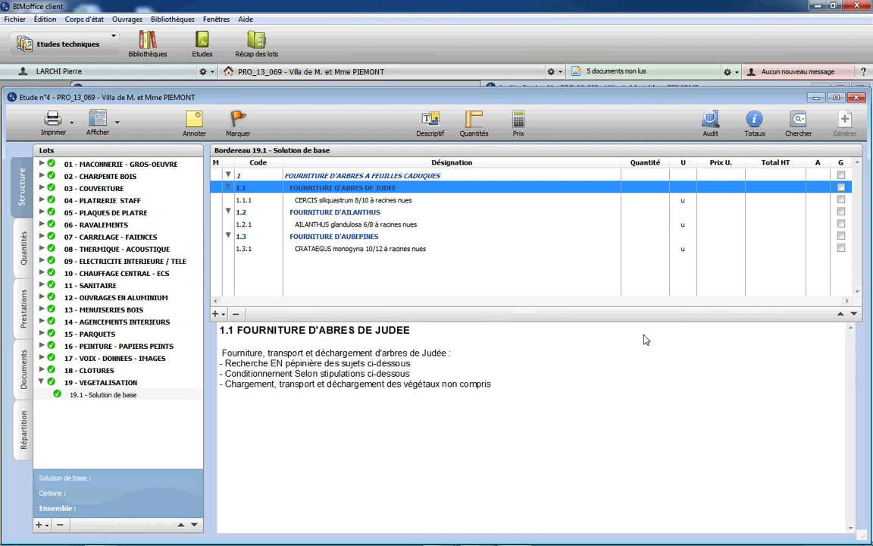
Step: Create a new article under work 1.1 FOURNITURE D'ABRES DE JUDEE with the designation "nouvel arbuste"
right_click(312, 263)
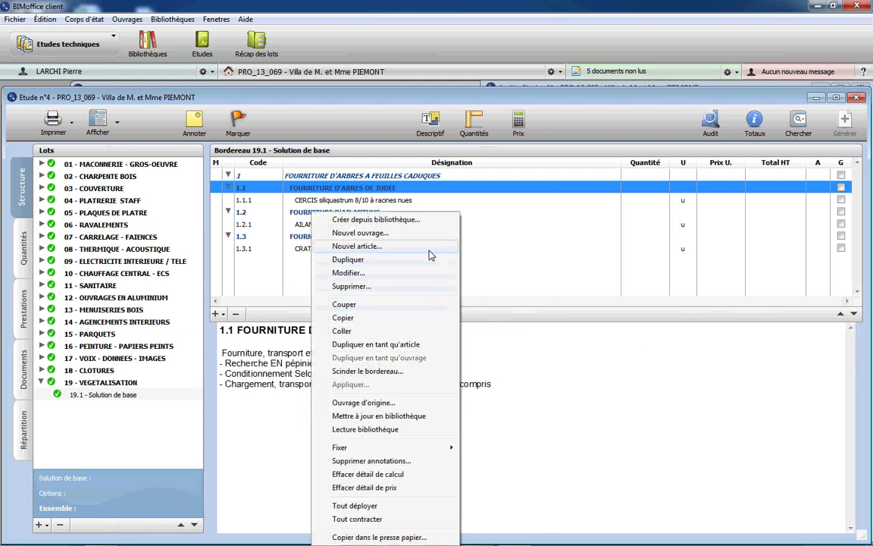
click(373, 246)
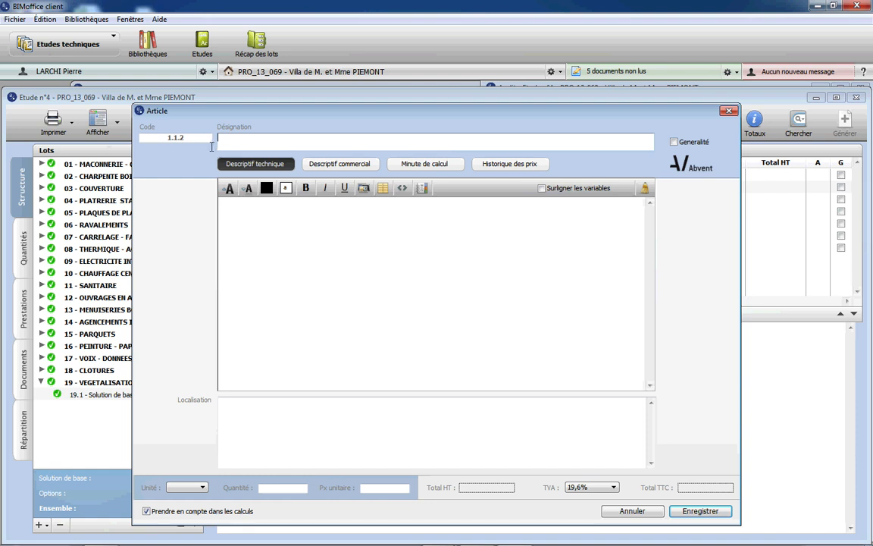
text(no)
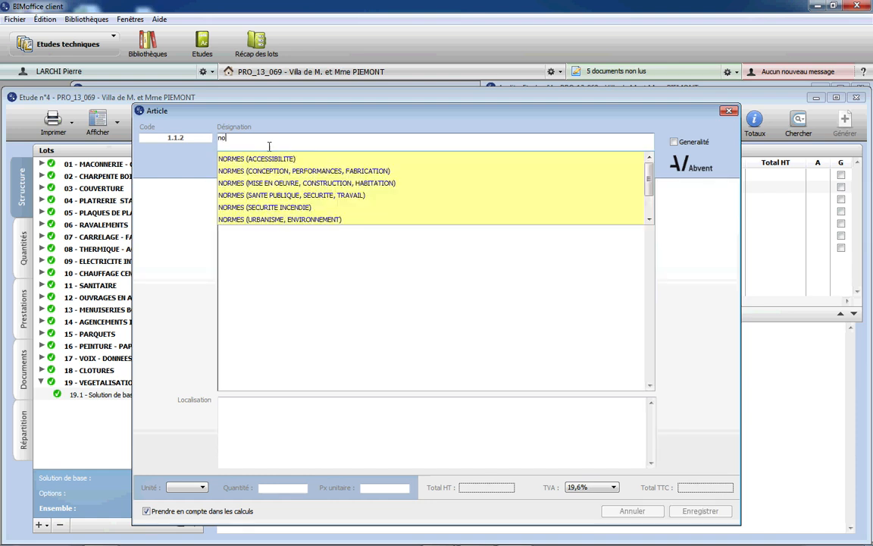
text(uvel ar)
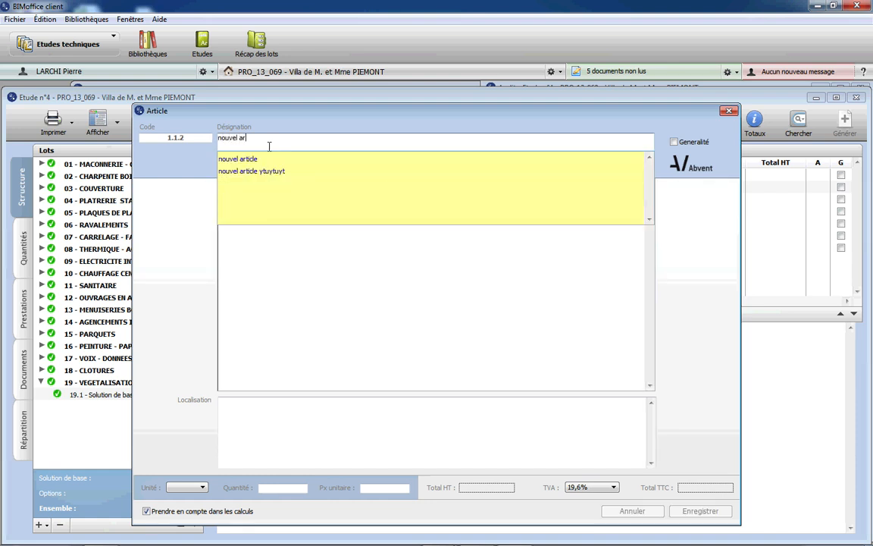
text(buste)
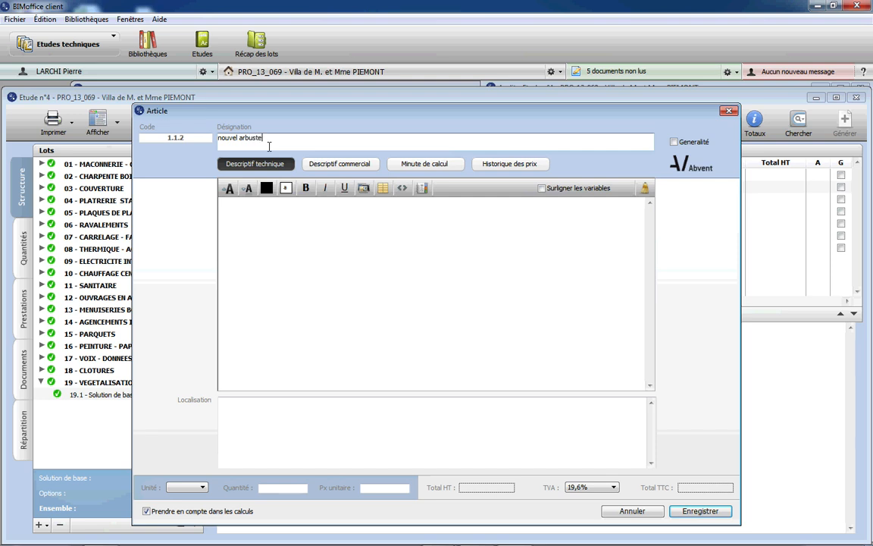
click(276, 260)
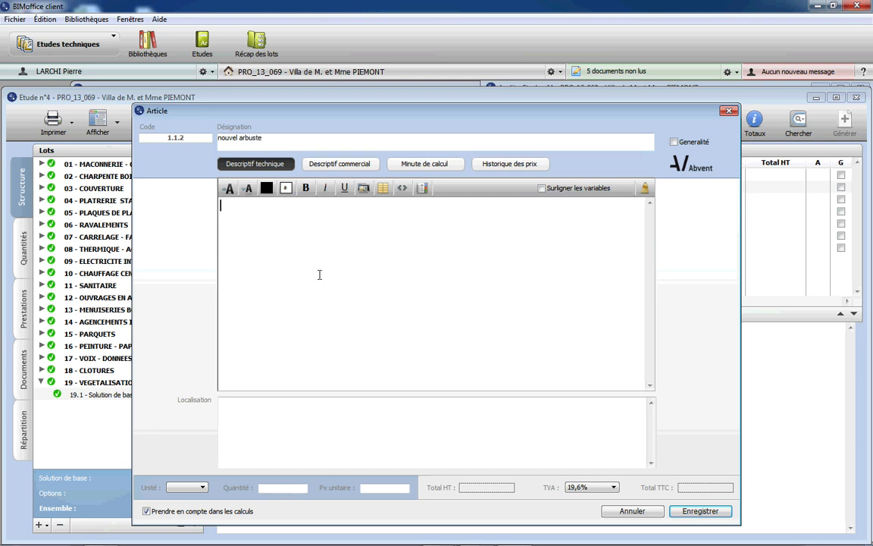
Step: Set the unit of the new article "nouvel arbuste" to U
click(186, 486)
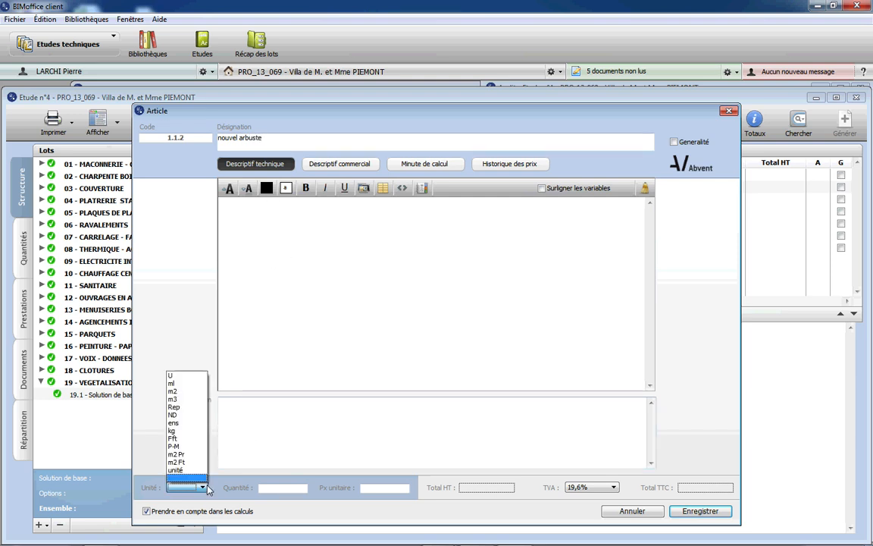
click(183, 375)
click(203, 487)
click(203, 487)
click(186, 486)
click(180, 387)
click(187, 486)
click(176, 376)
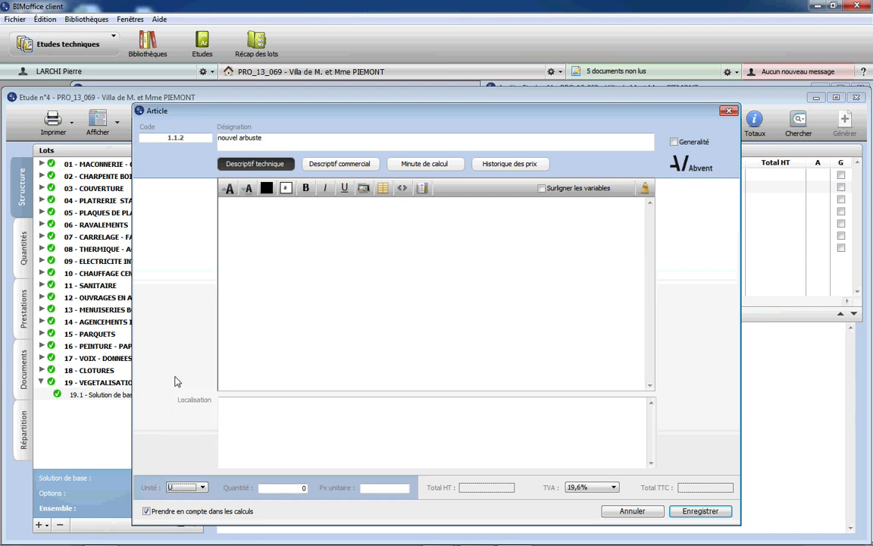
Step: Give the new article a quantity of 2 and a unit price of 26,85 €, and save it
click(295, 491)
text(2)
key(Tab)
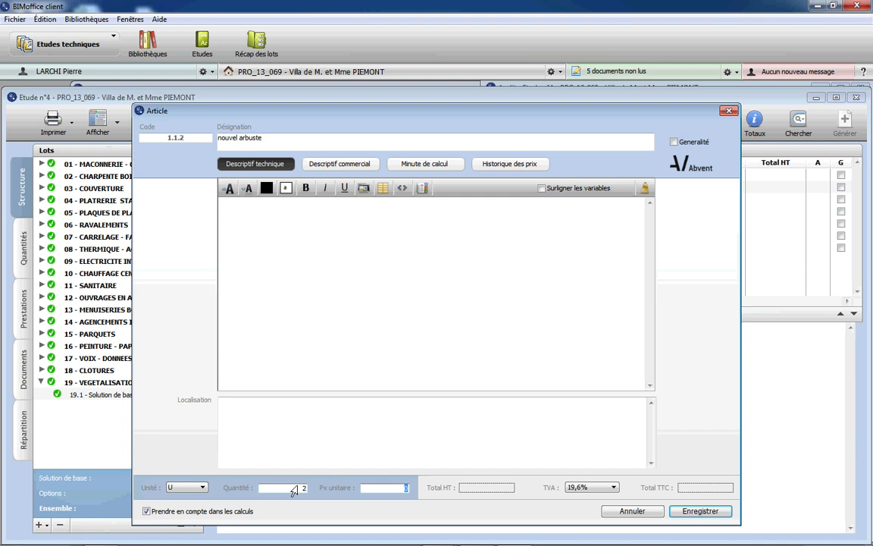
text(26,85)
click(682, 511)
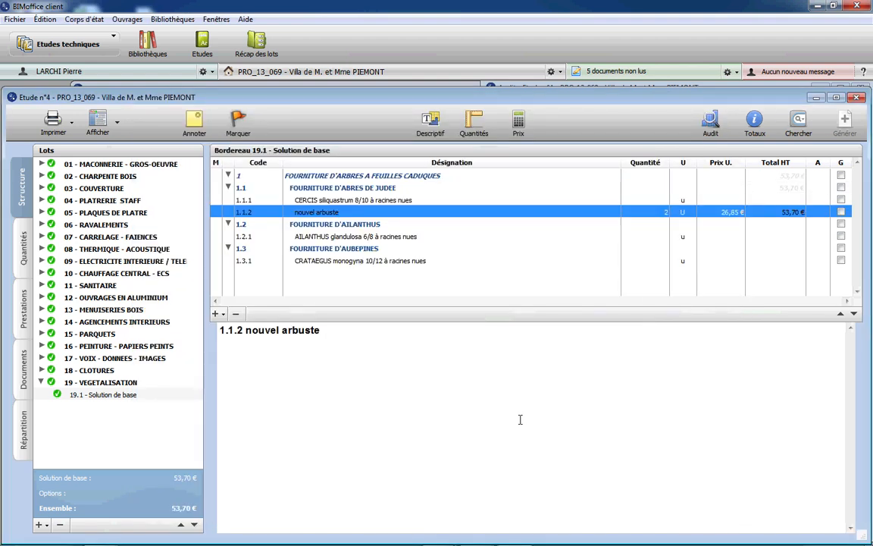
Step: Request the library update for article 1.1.2 nouvel arbuste, decline creating it in the library, and deselect the article
right_click(344, 212)
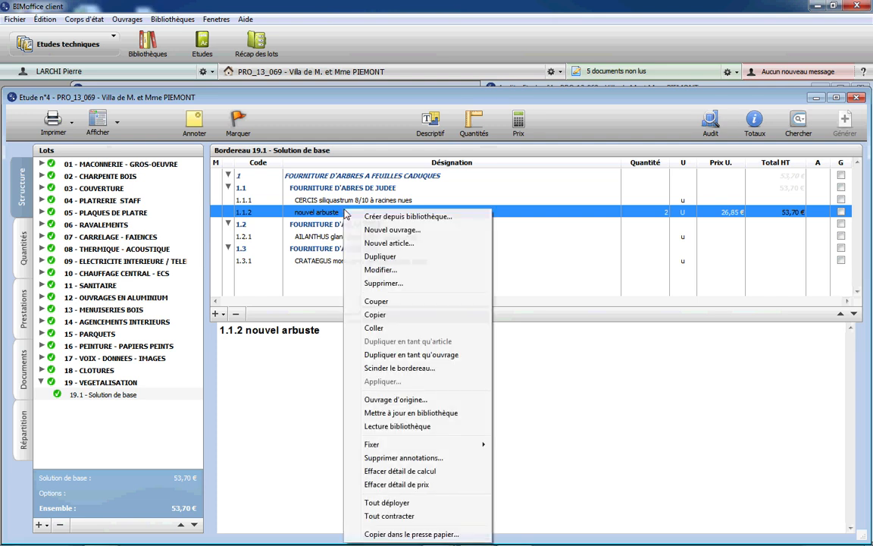
click(415, 412)
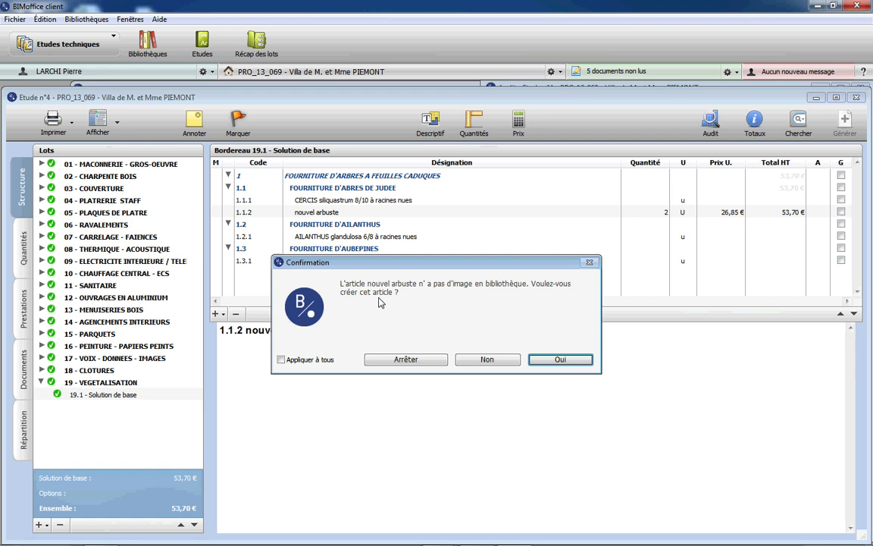
click(500, 361)
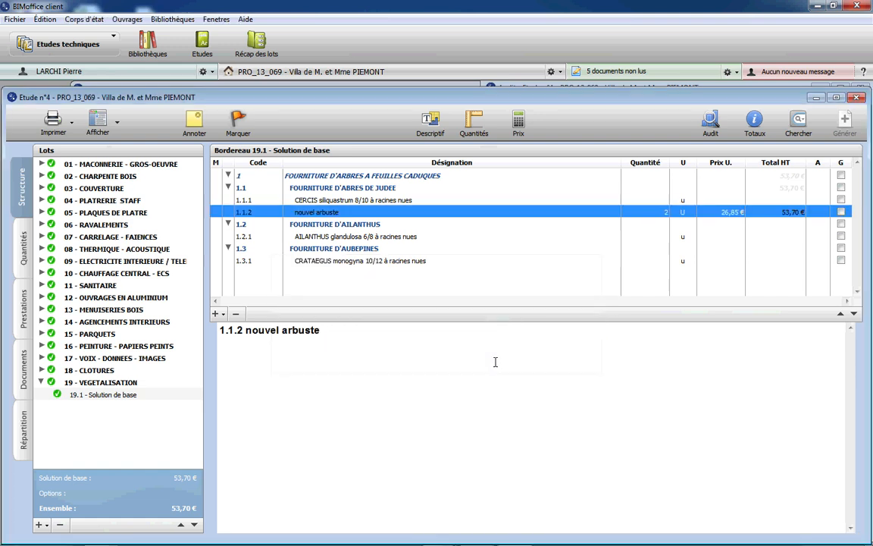
click(399, 280)
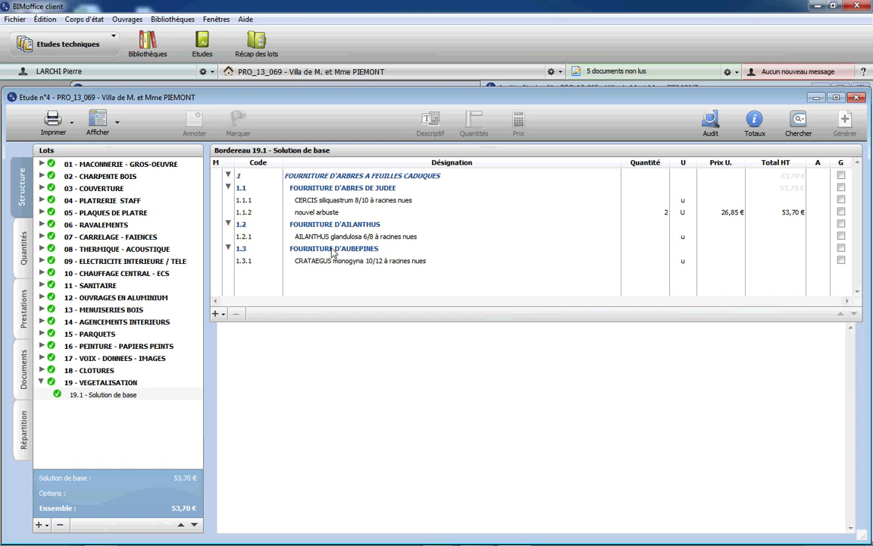
Step: Examine the quantity calculation of article 1.1.1, the RJ60 hollow-brick wall, in bordereau 01.1 of lot 01 - MACONNERIE - GROS-OEUVRE
click(42, 163)
click(94, 176)
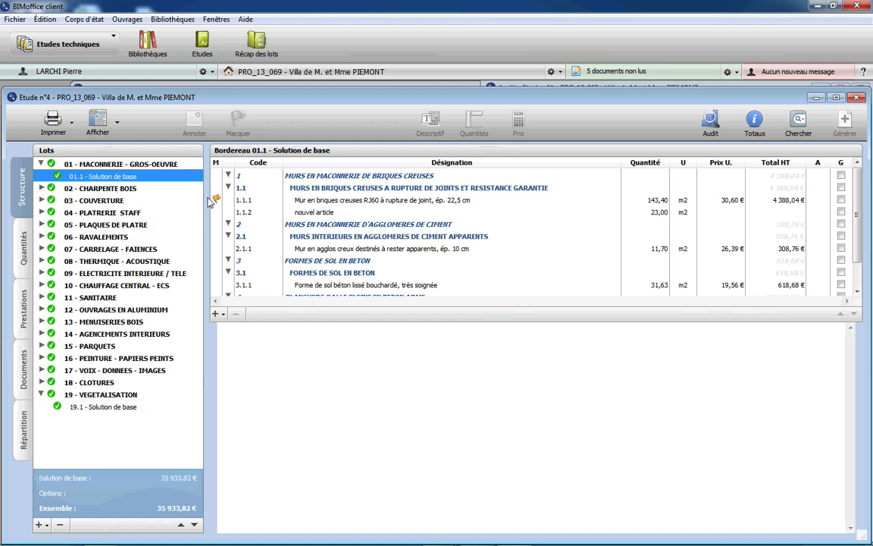
double_click(659, 201)
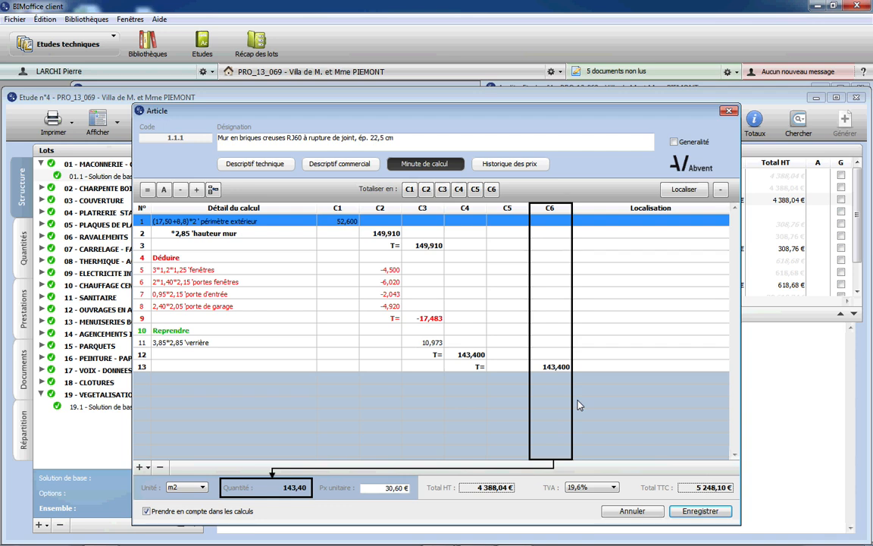
click(700, 513)
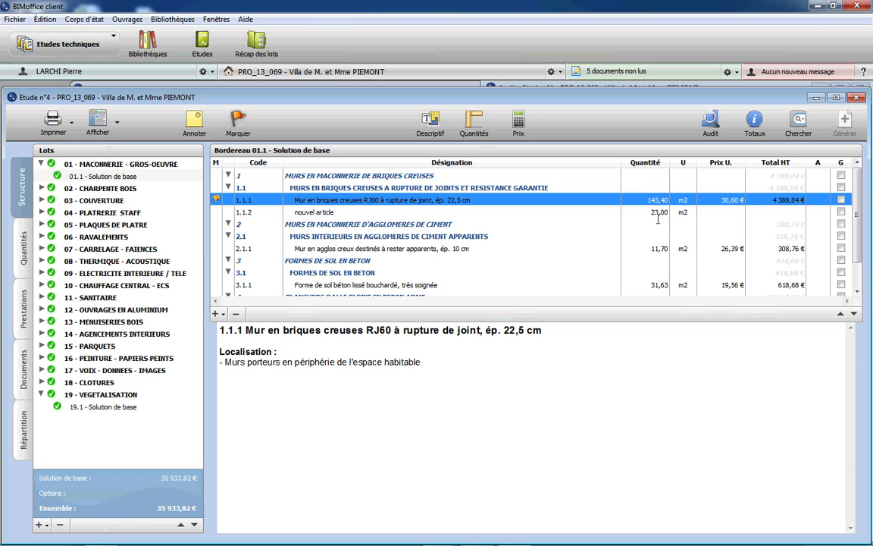
Step: Review the audit of study Etude n°4 with its check settings, and view the totals by lot
click(711, 121)
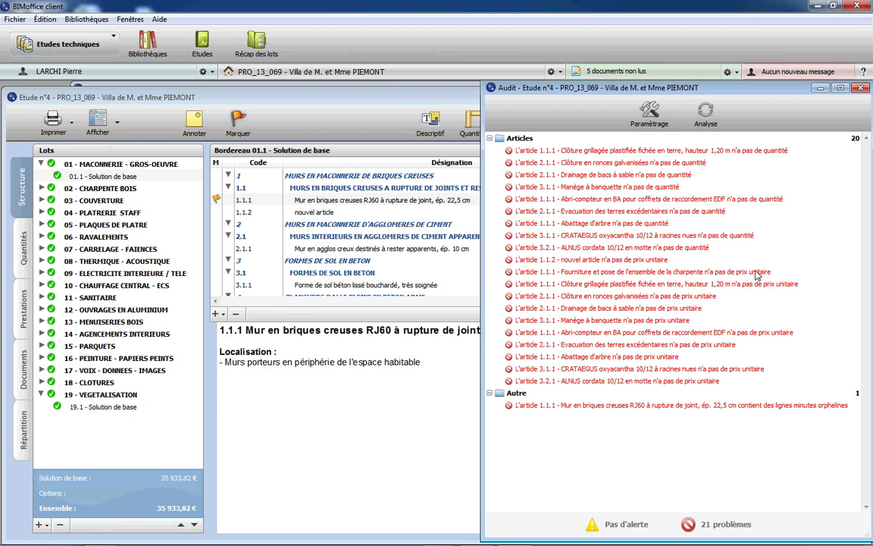
click(650, 116)
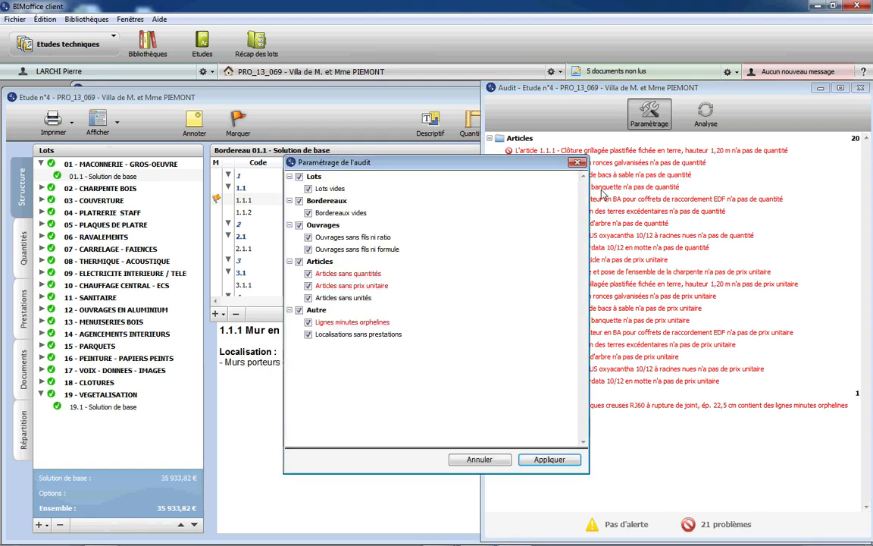
click(578, 164)
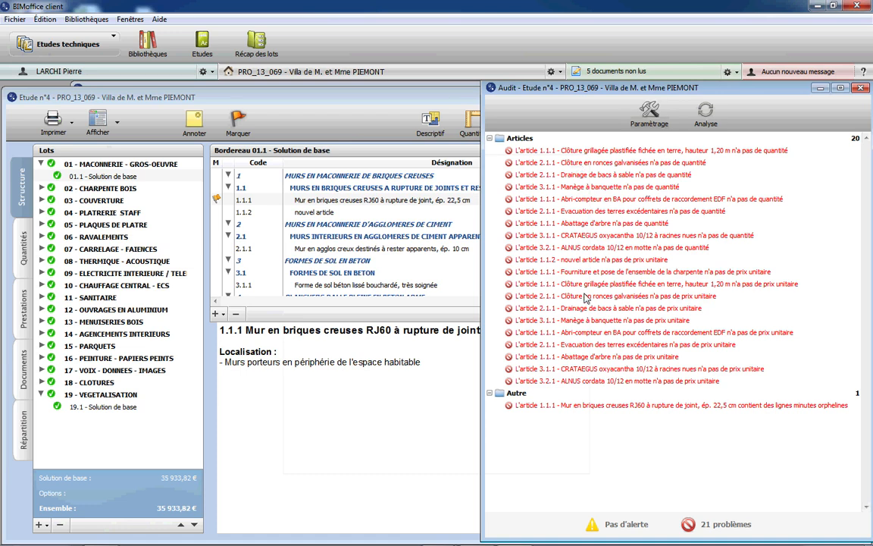
click(422, 200)
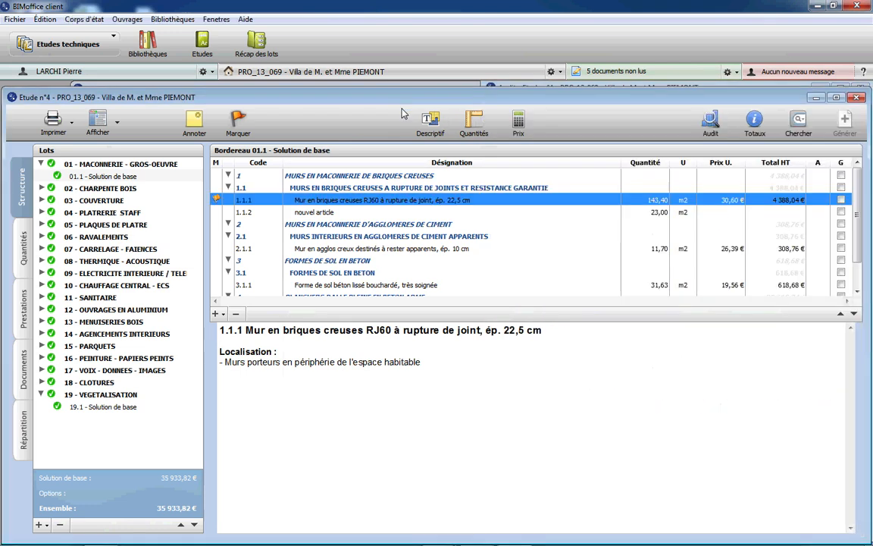
click(756, 120)
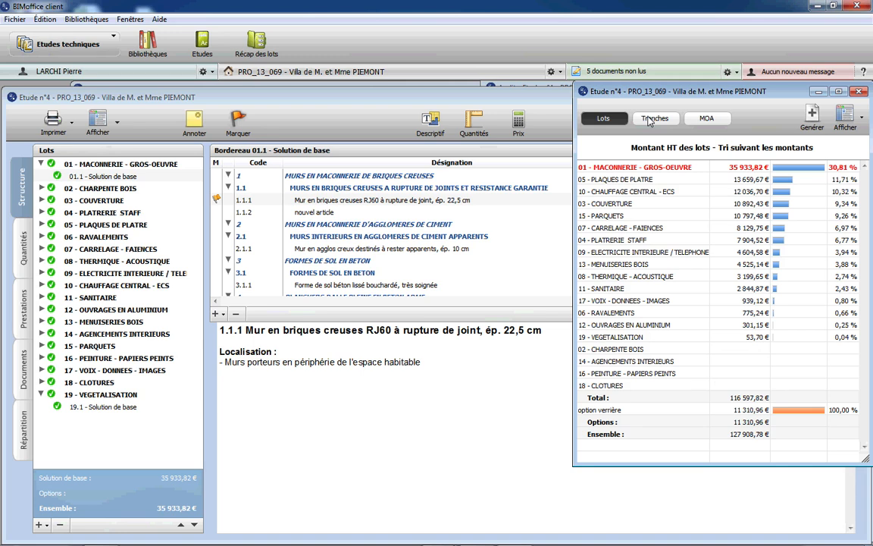
click(859, 92)
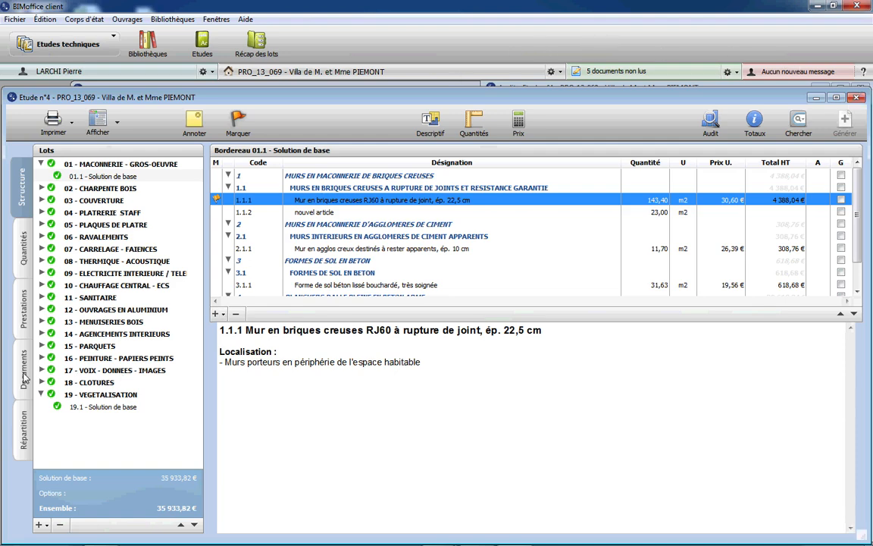
Step: Display the CCTP descriptive document for lot 01 - MACONNERIE - GROS-OEUVRE and read through to work 1.1
click(25, 379)
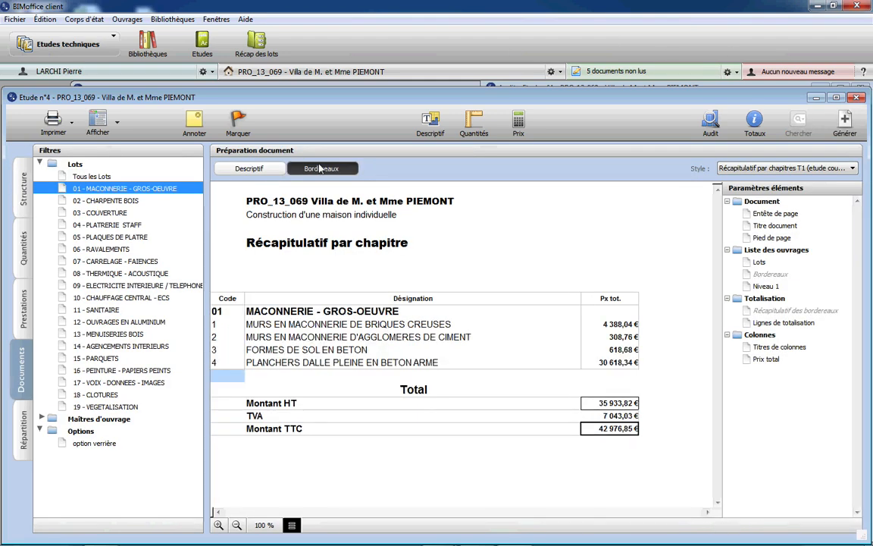
click(251, 169)
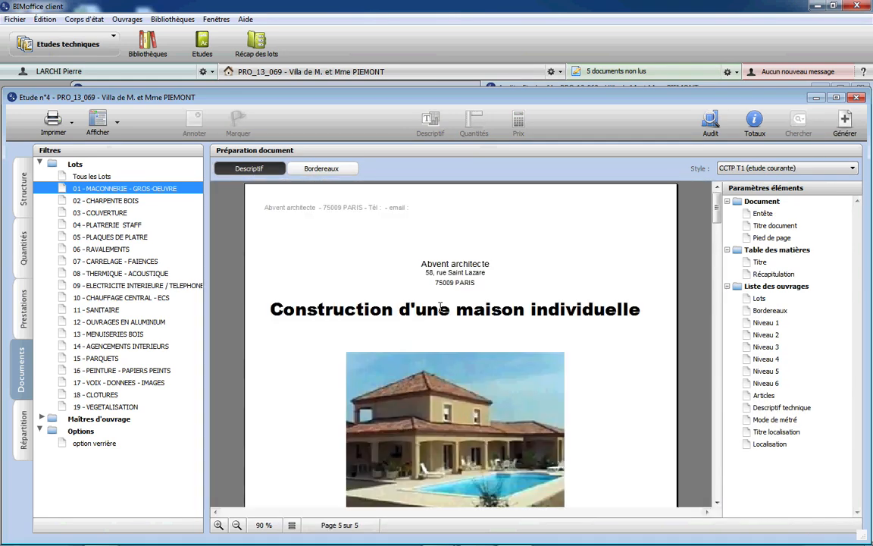
scroll(439, 306, down, 8)
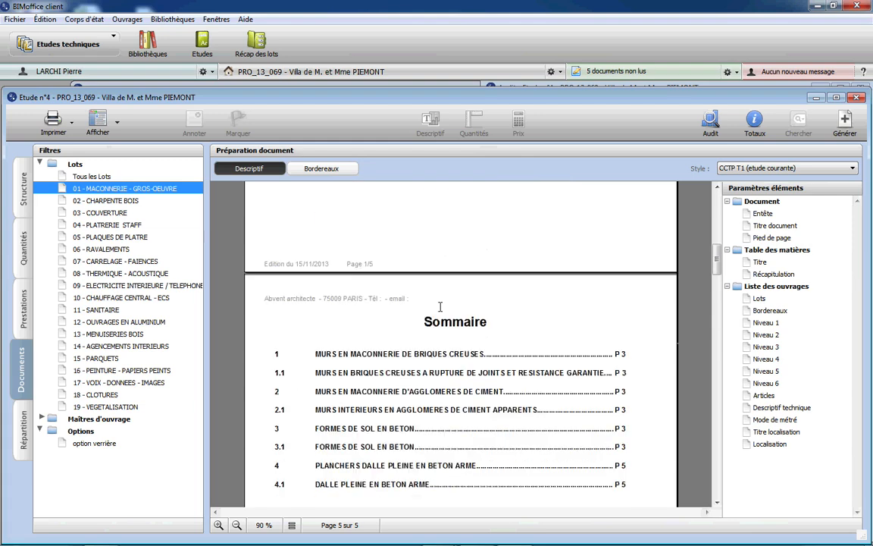
scroll(440, 306, down, 10)
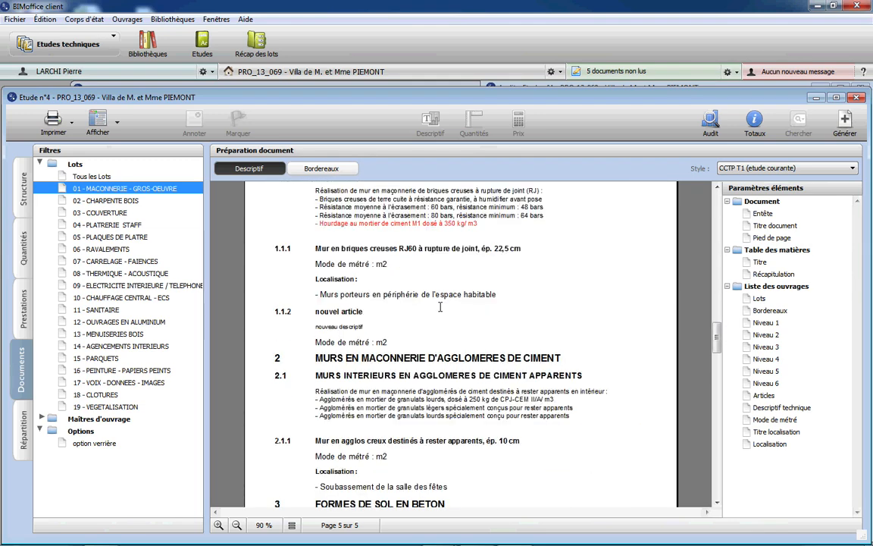
scroll(439, 306, up, 2)
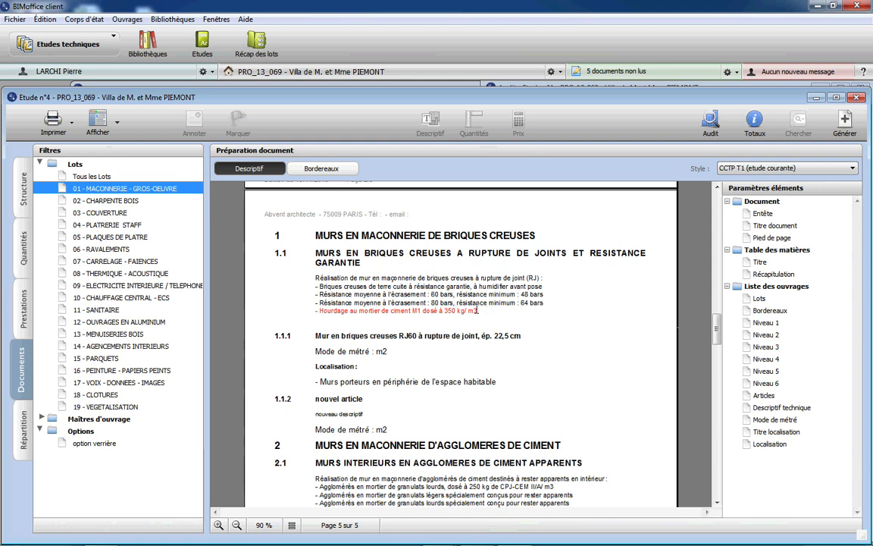
Step: Recolour the "Hourdage au mortier de ciment" line of work 1.1's technical description in a dark shade from the document, save it, and check the preview
double_click(438, 297)
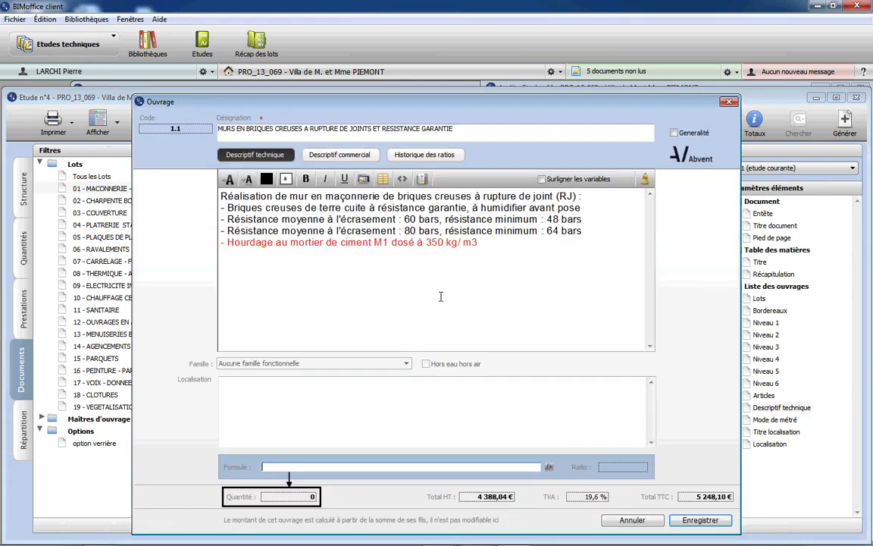
drag(466, 242, 221, 242)
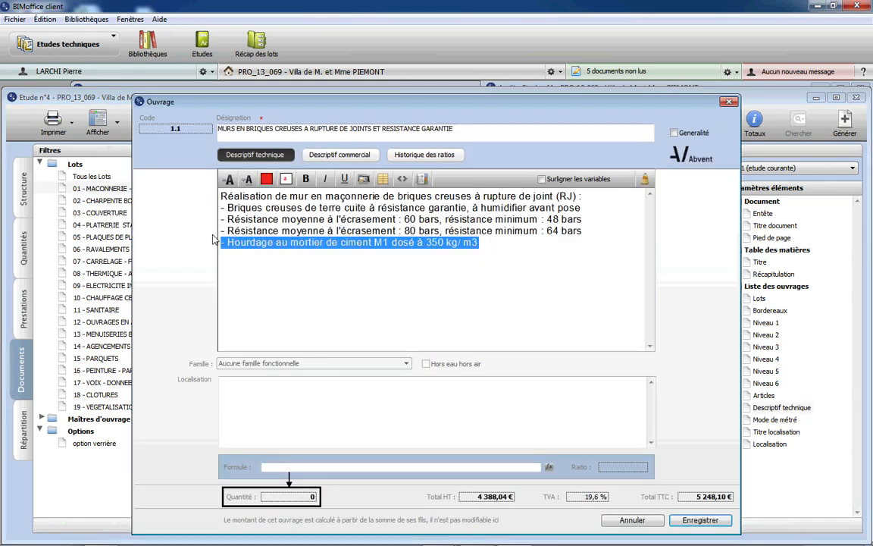
click(270, 180)
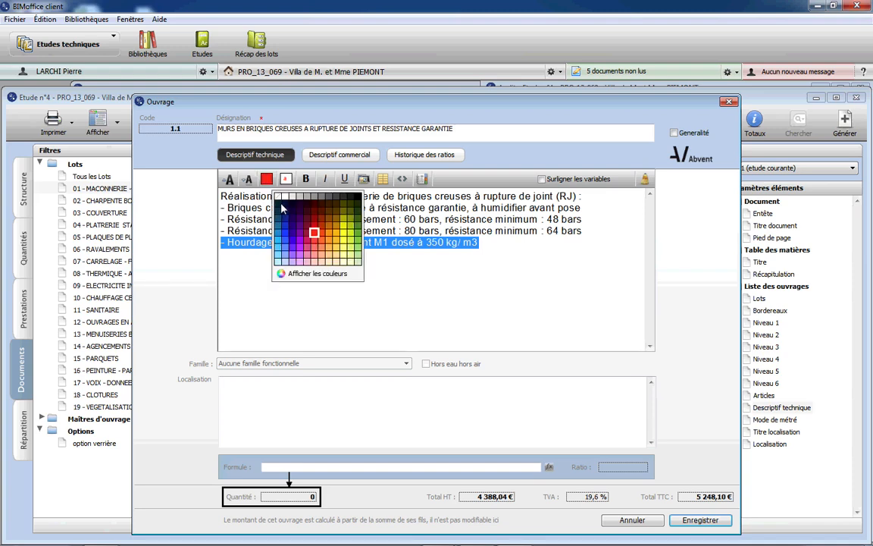
click(280, 205)
click(713, 521)
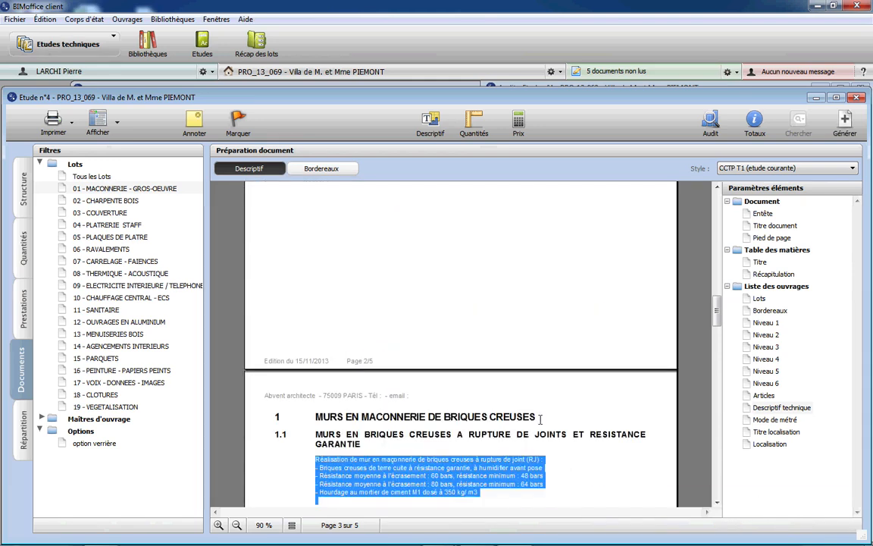
scroll(523, 423, down, 1)
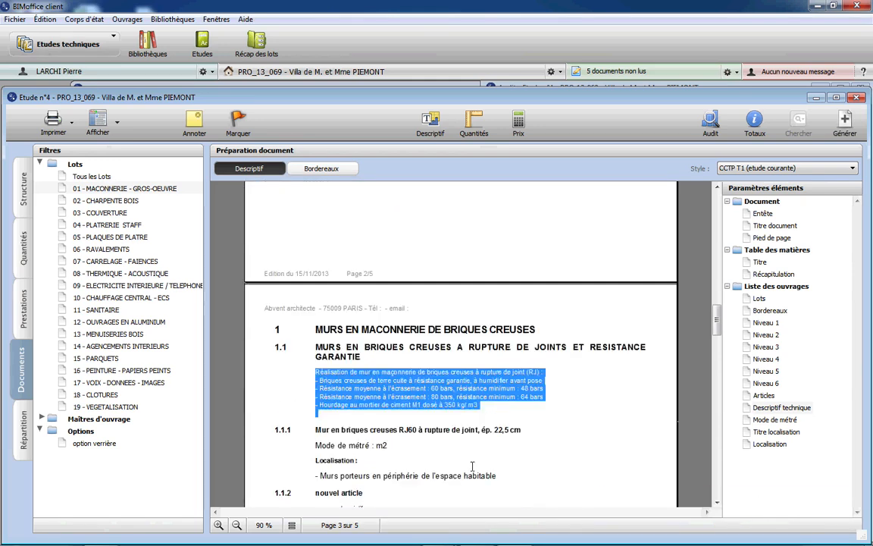
click(423, 418)
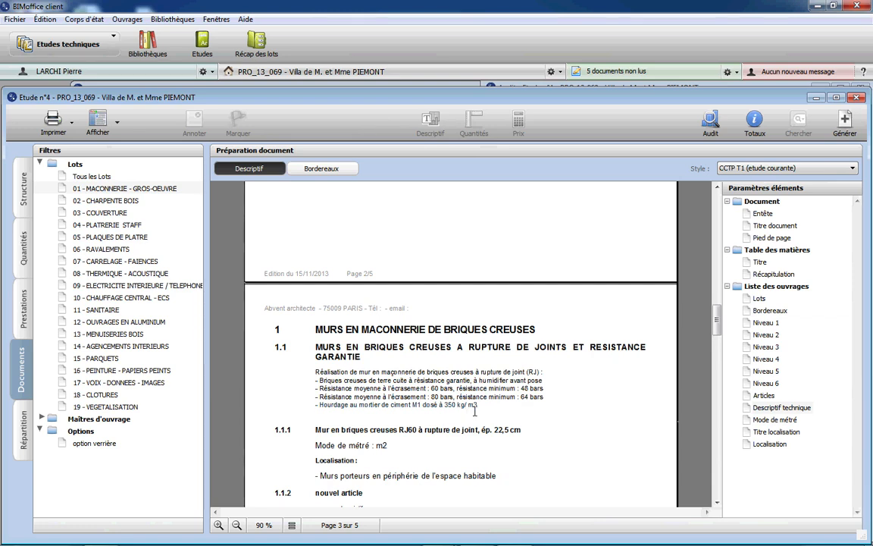
scroll(475, 411, up, 10)
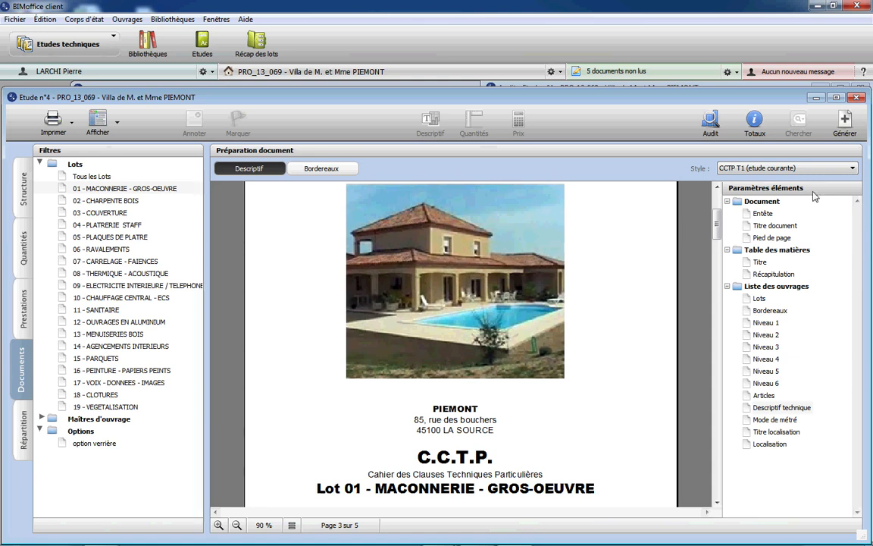
Step: Generate the CCTP T1 descriptive document of lot 01 - MACONNERIE - GROS-OEUVRE as a PDF document in the proposed folder
click(847, 121)
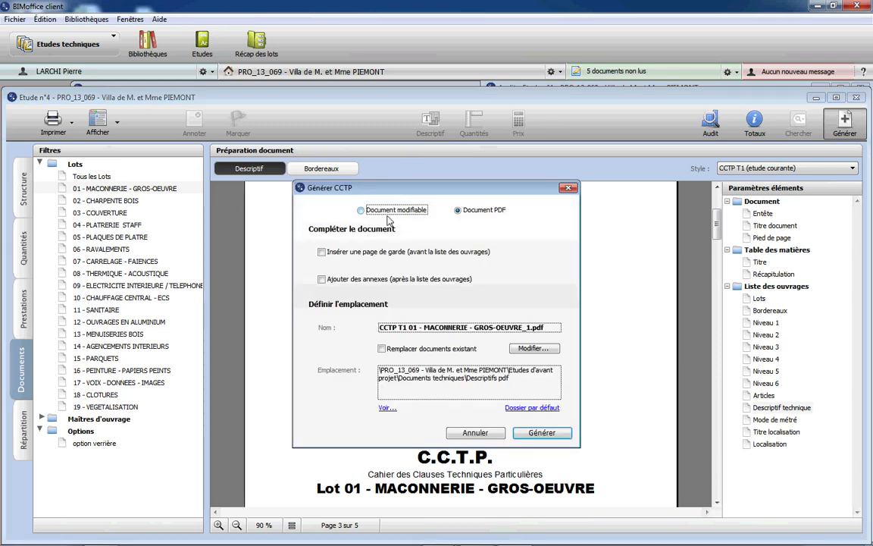
click(385, 215)
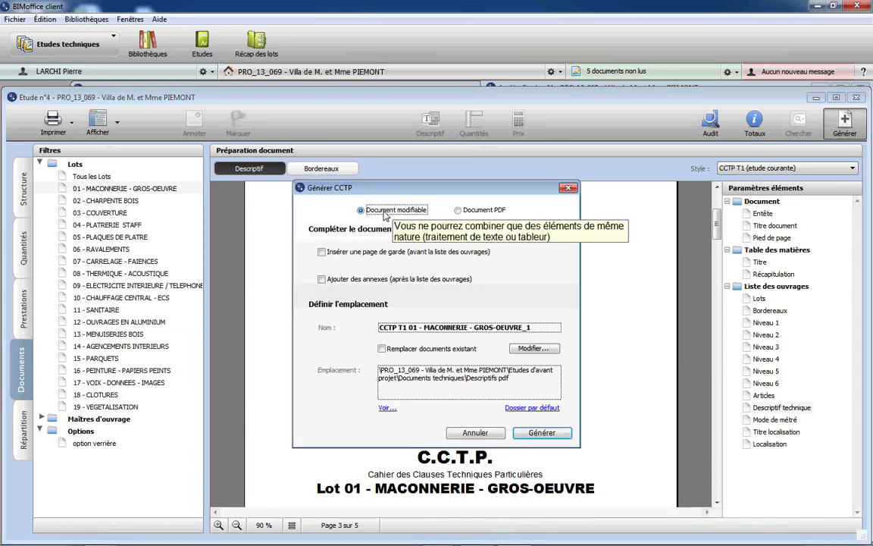
click(462, 210)
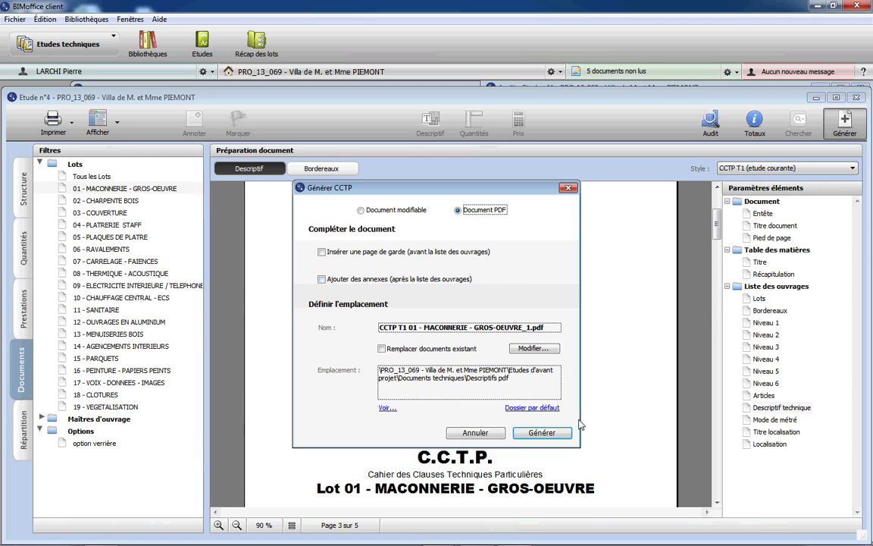
click(533, 436)
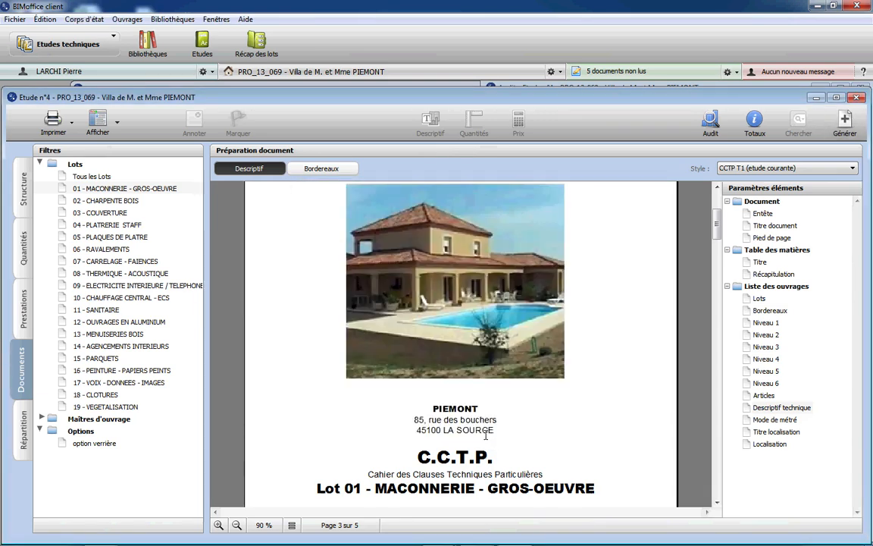
Step: Display the bordereau document of lot 01 in the Estimatif T2 sans minutes style and look through its quantities and prices
click(324, 169)
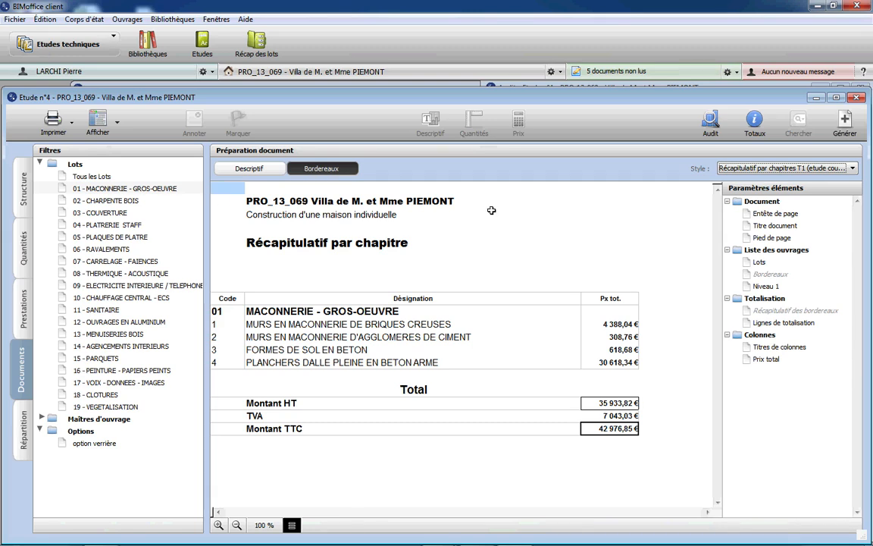
click(776, 169)
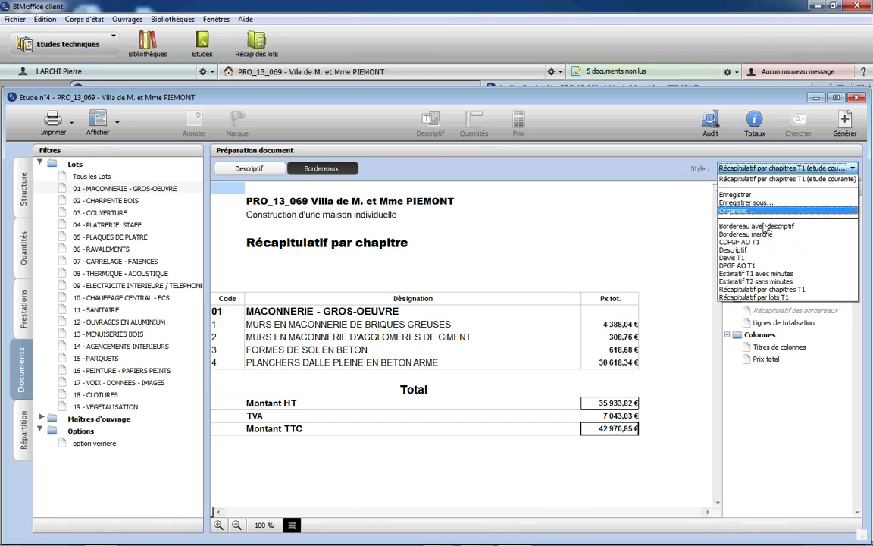
click(754, 281)
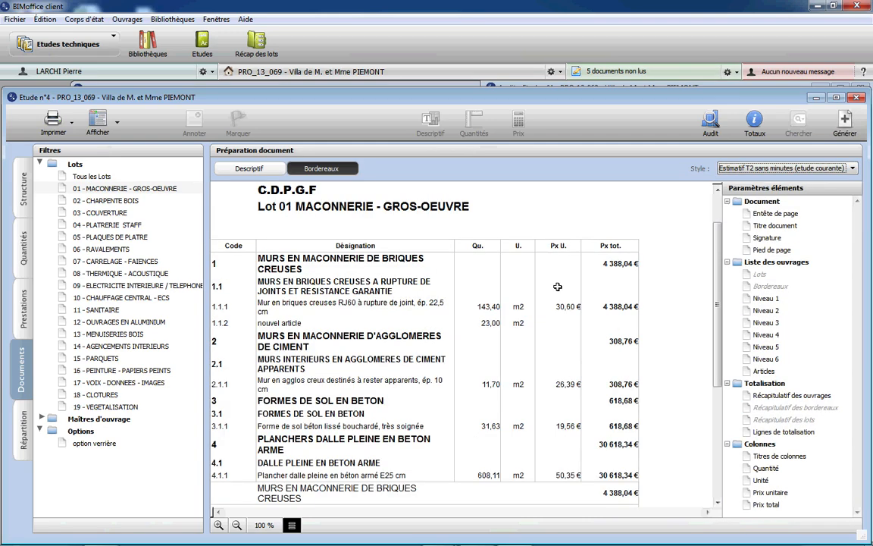
scroll(557, 286, down, 4)
scroll(557, 286, up, 6)
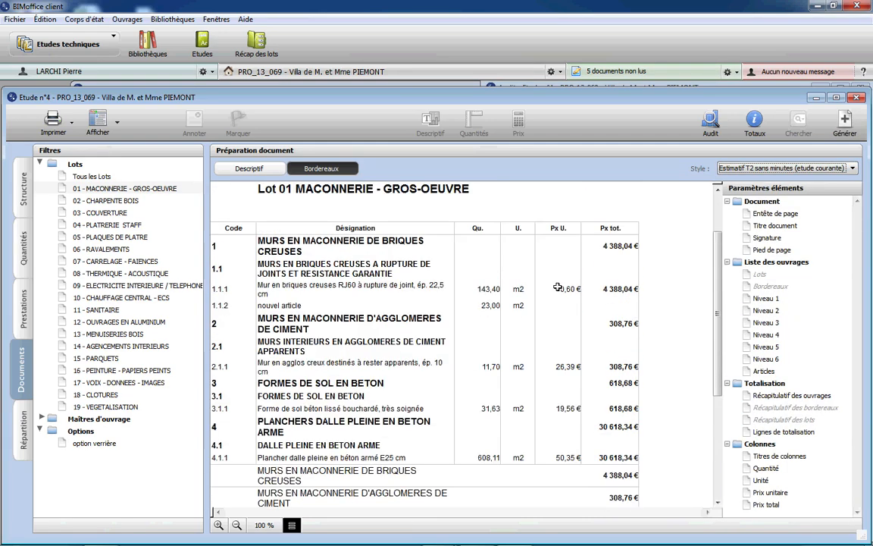
Step: View lot 01's bordereau in the DPGF AO T1 style and in the CDPGF AO T1 style
click(773, 170)
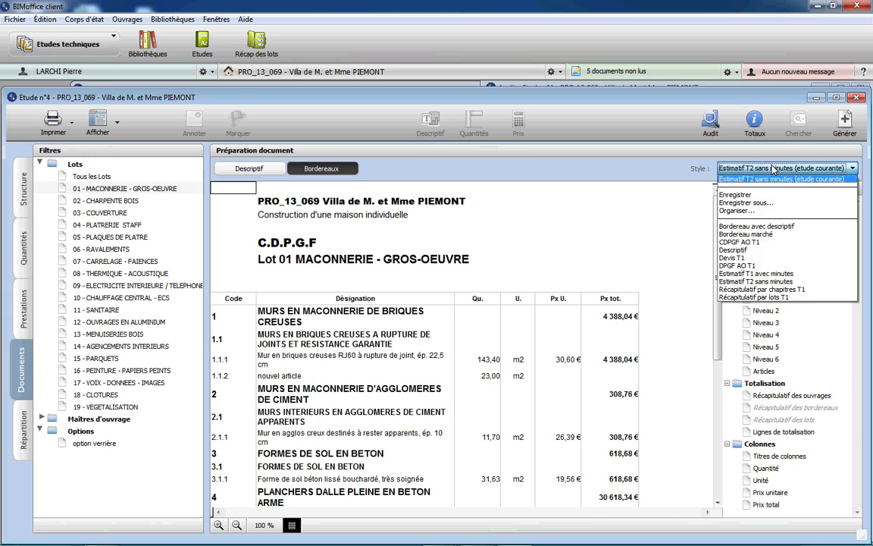
click(762, 273)
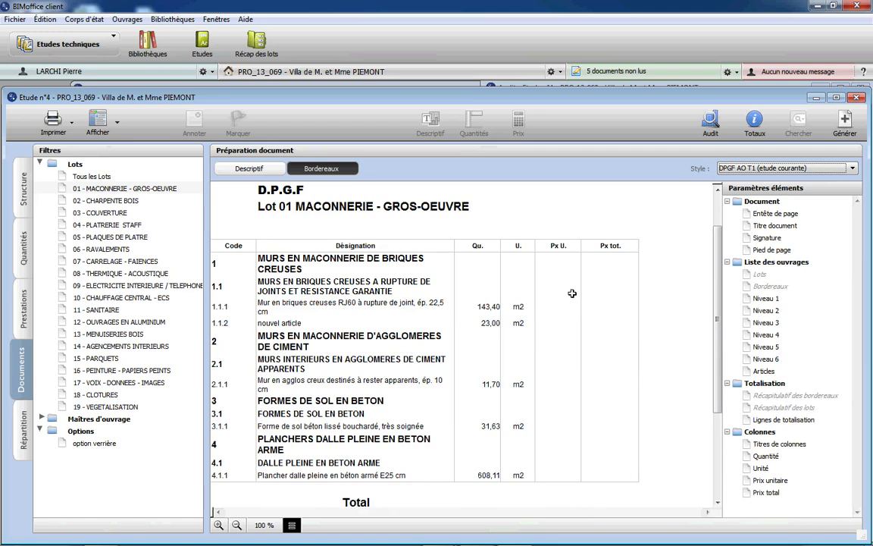
click(763, 169)
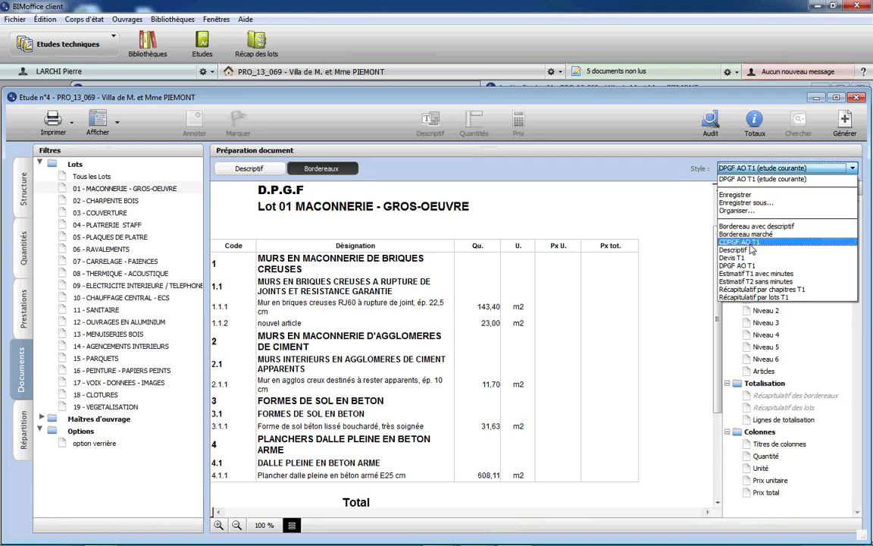
click(478, 269)
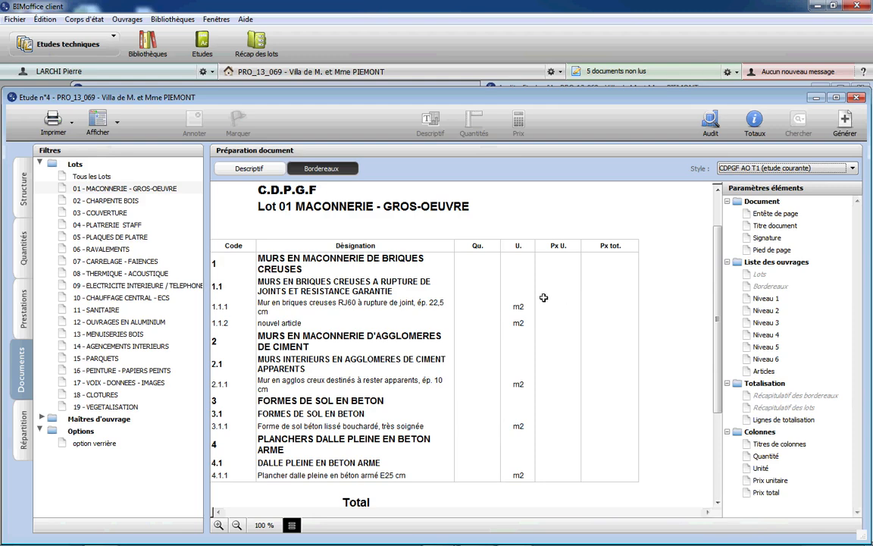
scroll(543, 297, down, 3)
scroll(543, 297, up, 5)
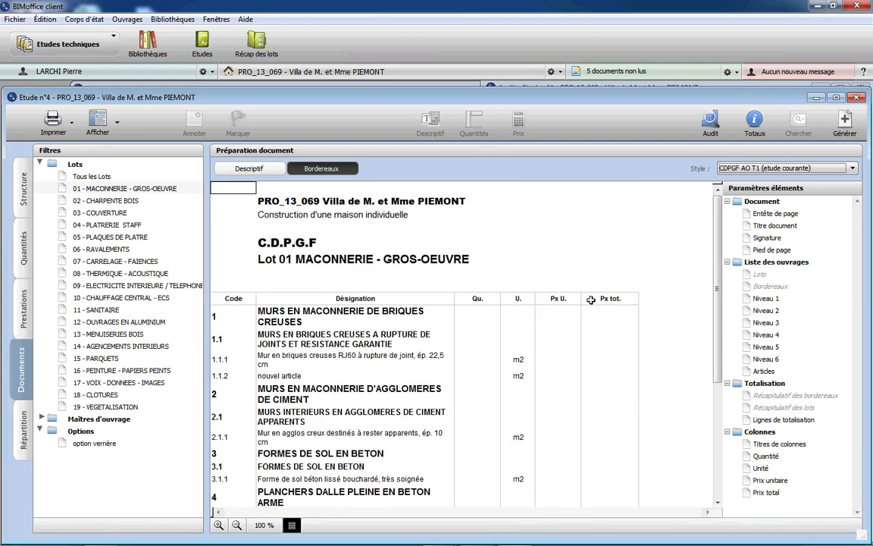
Step: Display the Récapitulatif par lots T1 document for all lots and review it down to the totals
click(827, 171)
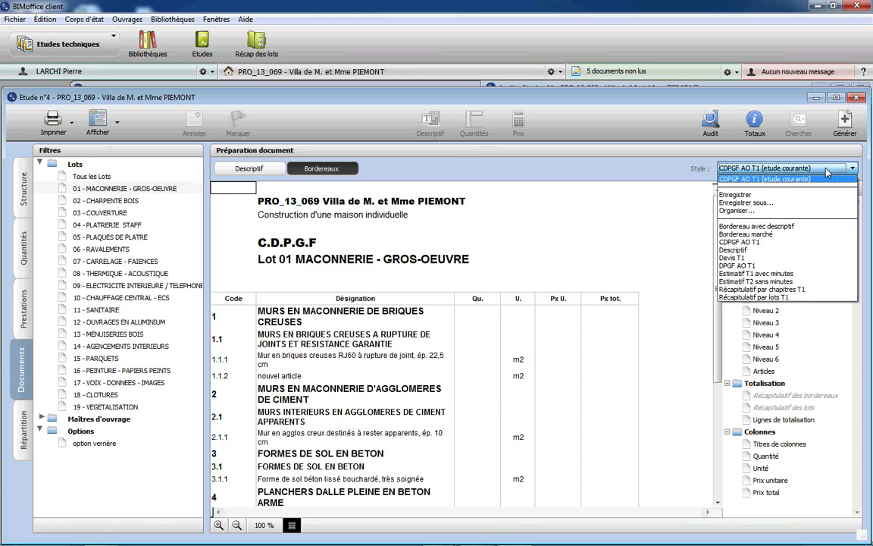
click(781, 299)
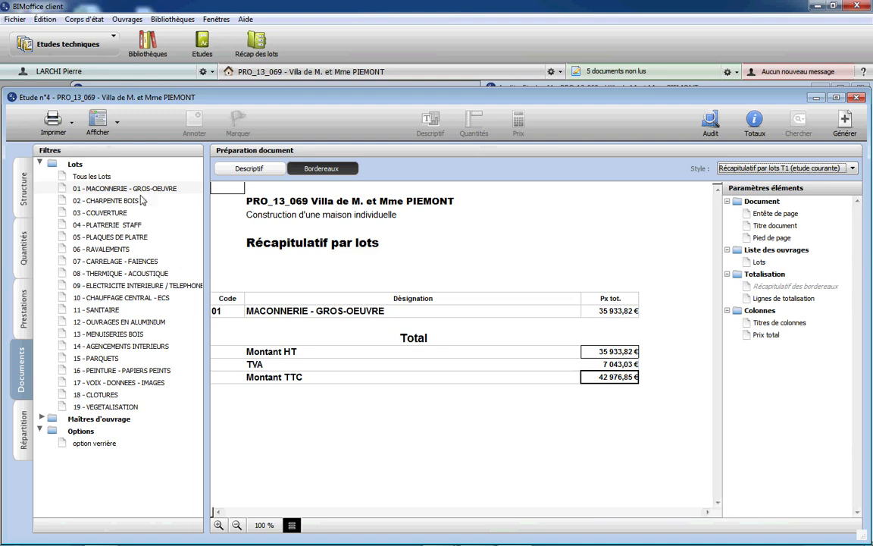
click(98, 177)
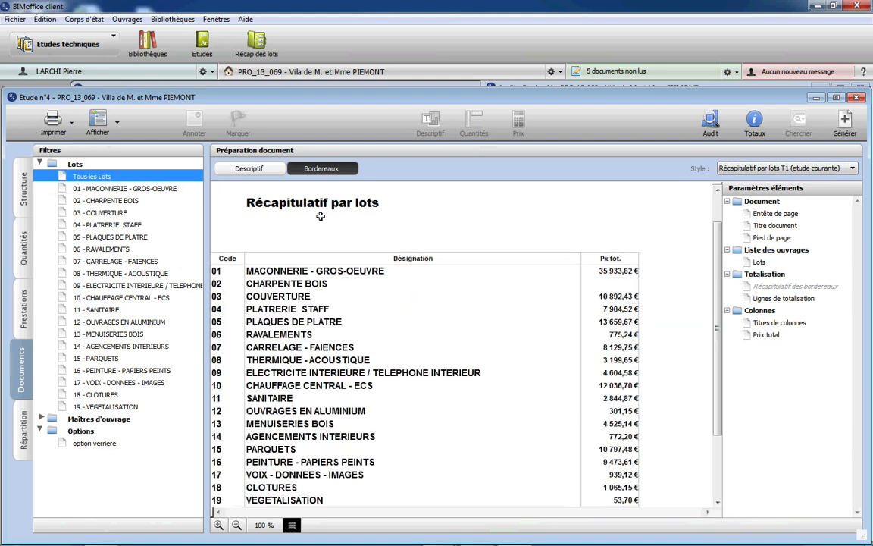
scroll(551, 348, down, 5)
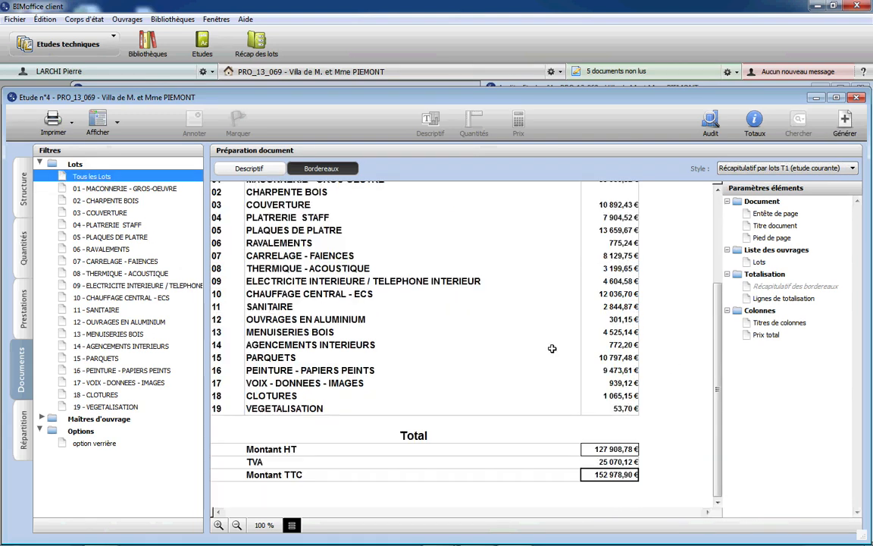
scroll(551, 348, up, 5)
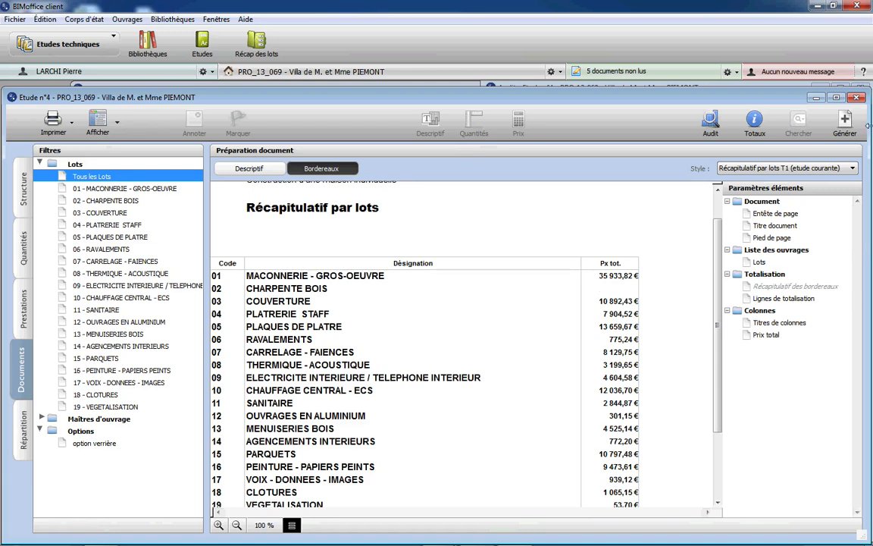
Step: Switch the all-lots document to the Récapitulatif par chapitres T1 style and look through its chapters
click(739, 167)
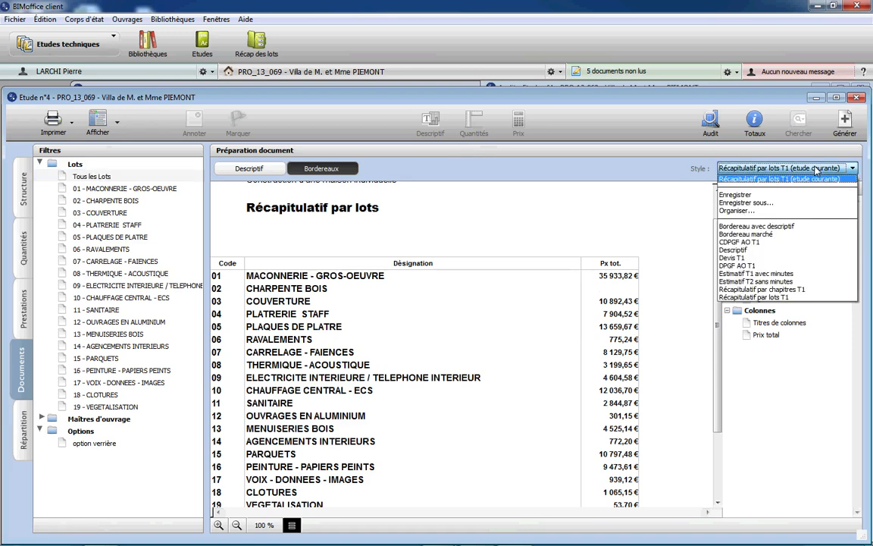
click(794, 296)
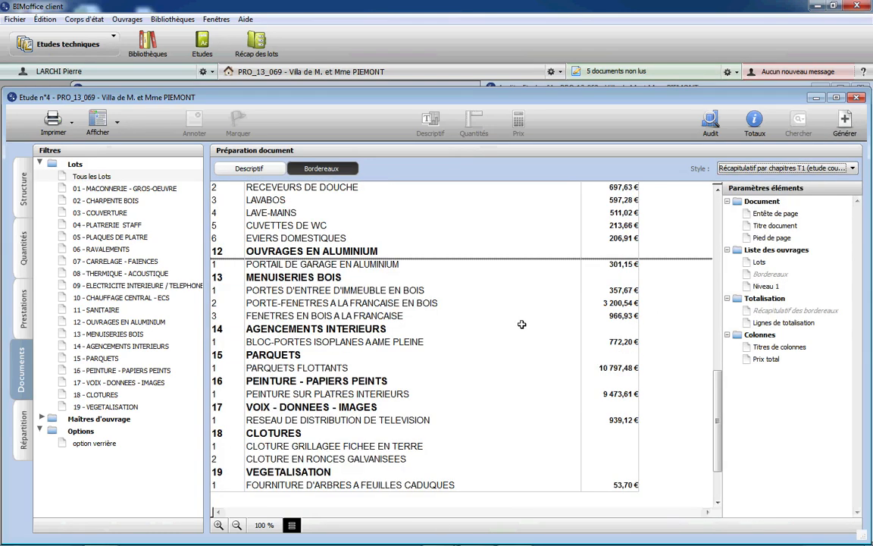
scroll(507, 323, up, 5)
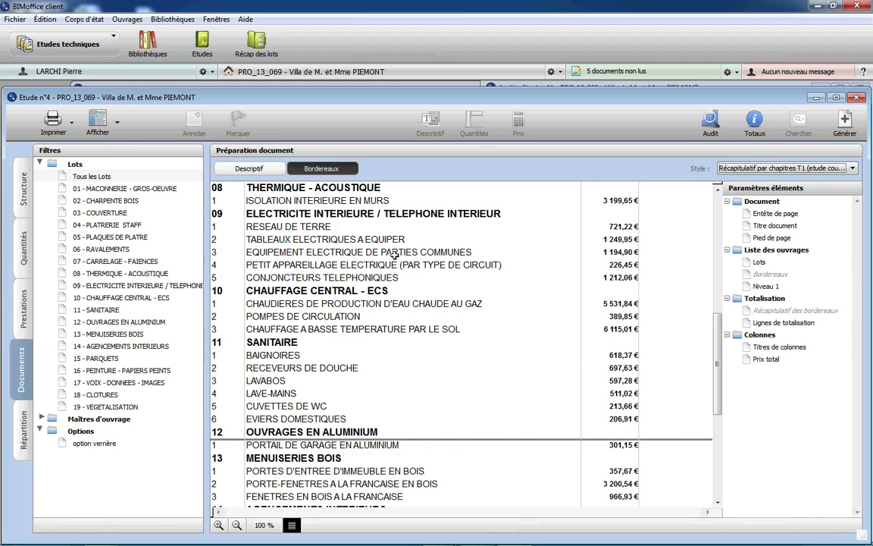
Step: Review the services and amounts allocated to the rooms Séjour 2, Dégagement 3, Buanderie 4, WC 5 and Chambre 3 6
click(23, 311)
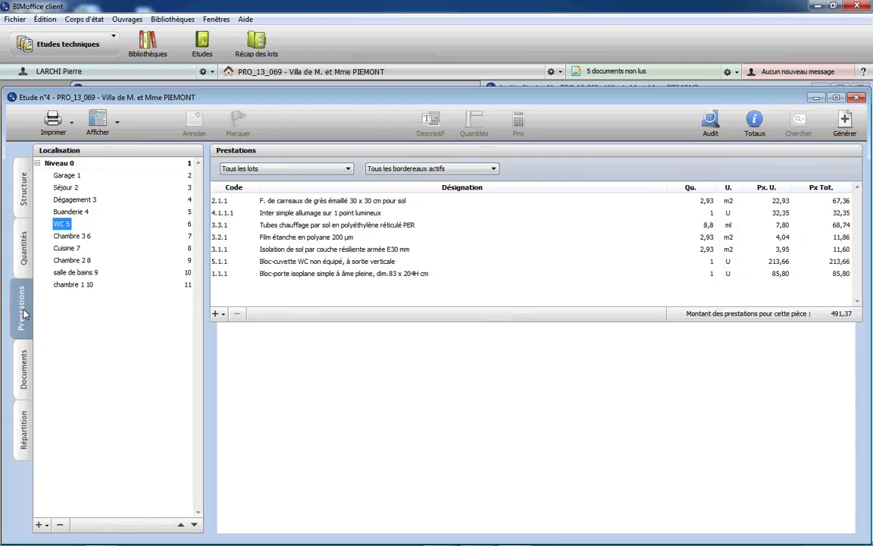
click(66, 187)
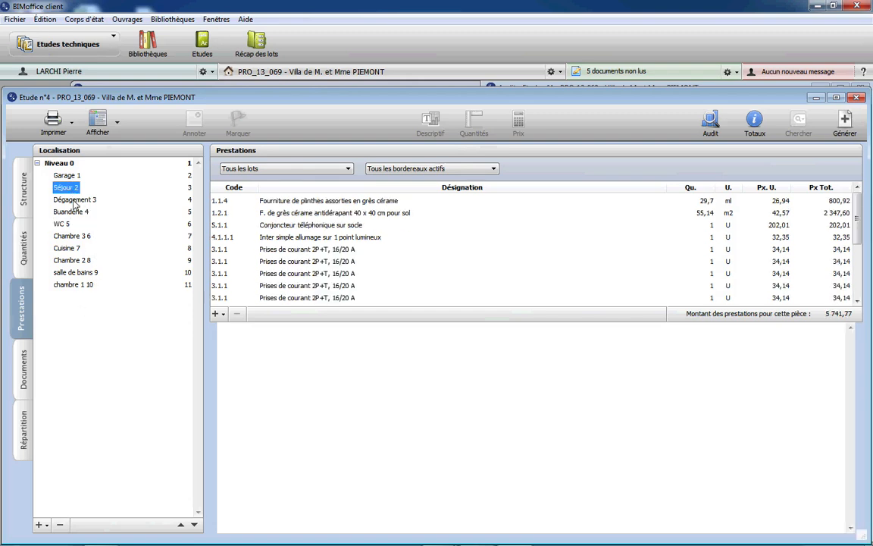
click(75, 200)
click(73, 212)
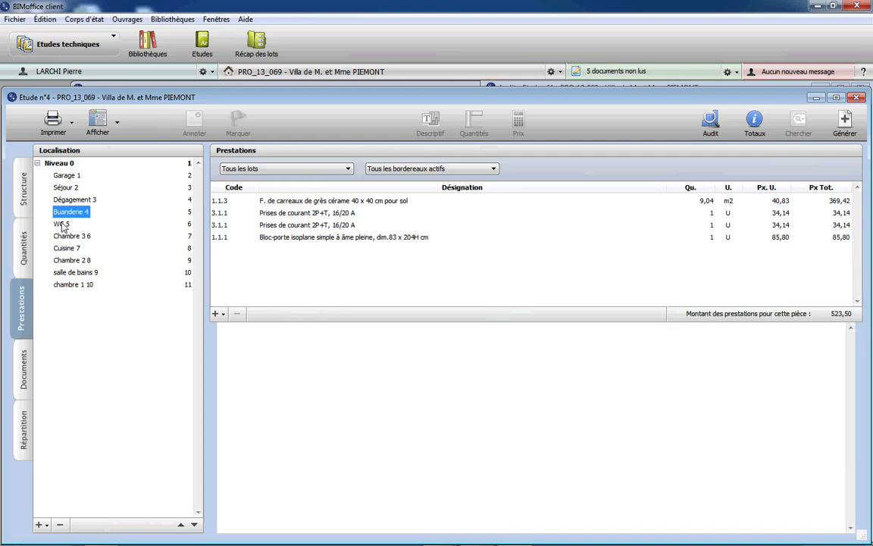
click(64, 224)
click(73, 236)
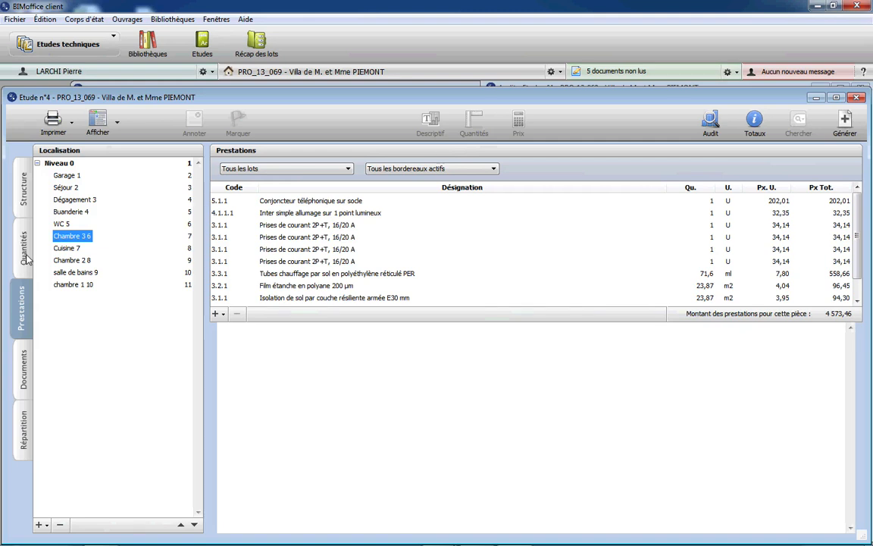
Step: Check the lot distribution for option verrière and display the chapter summary document filtered on that option
click(23, 436)
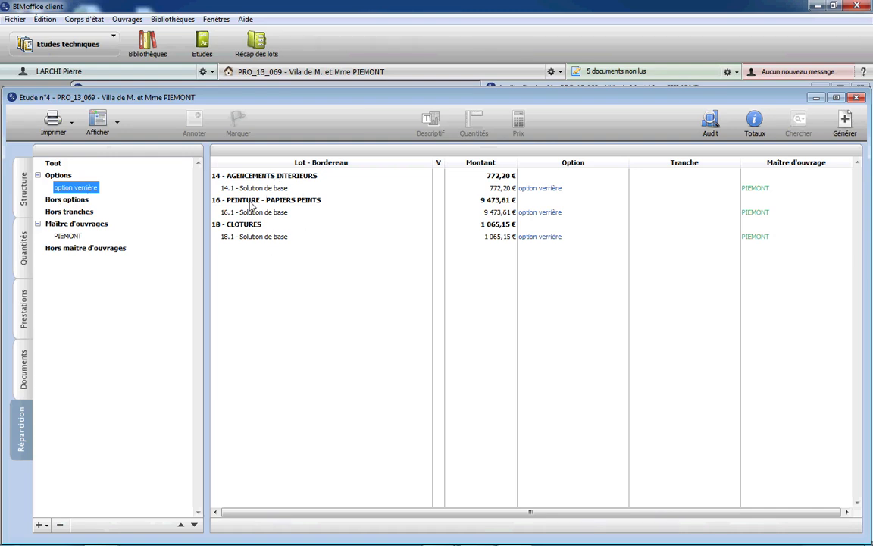
click(24, 379)
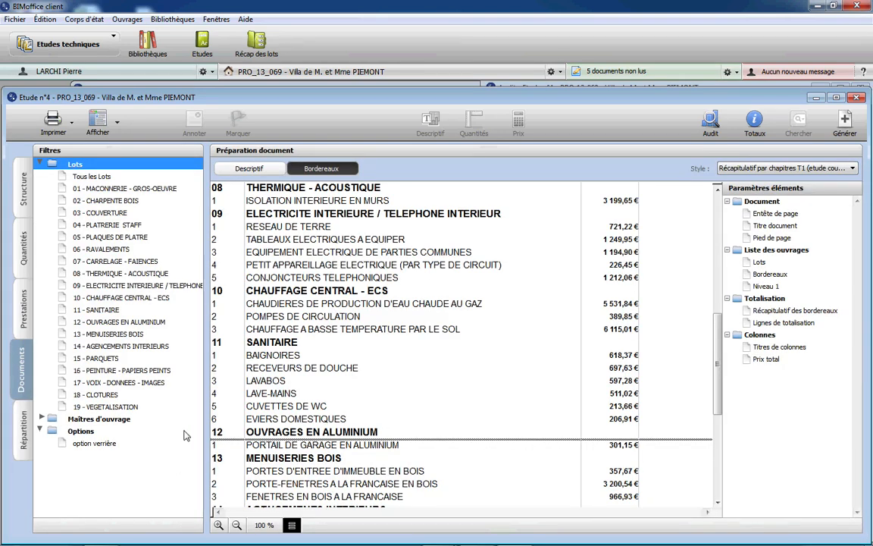
click(91, 443)
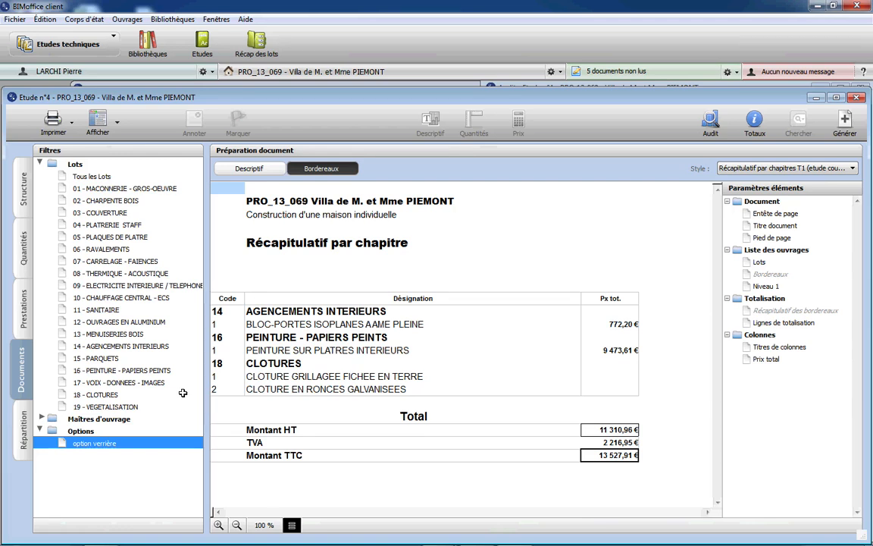
Step: Try merging lot 05 - PLAQUES DE PLATRE into lot 04 - PLATRERIE STAFF in the study structure, inspect the merged lot, and undo the merge
click(24, 196)
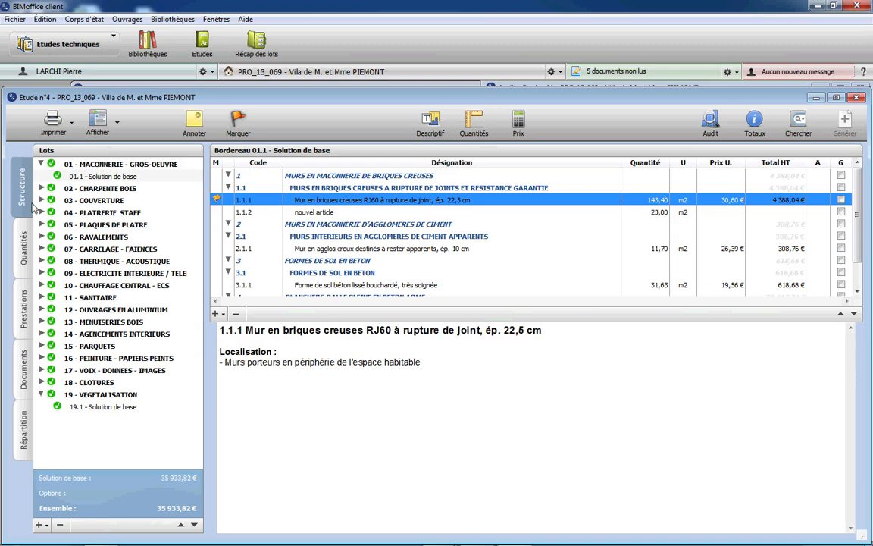
click(96, 225)
drag(97, 227, 114, 213)
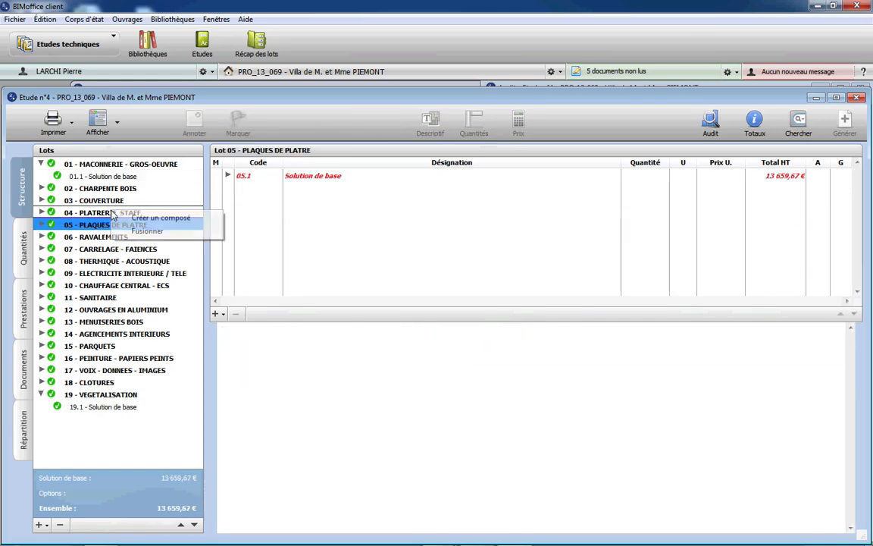
click(146, 232)
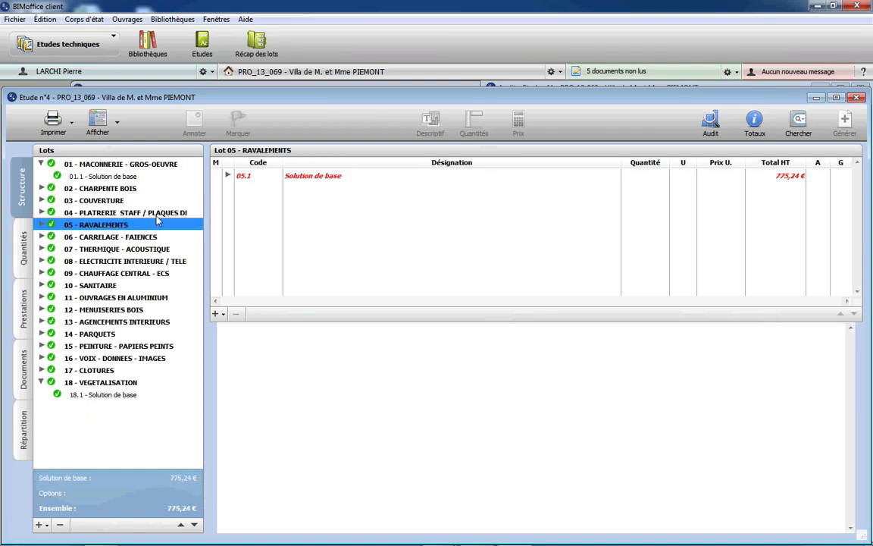
click(151, 214)
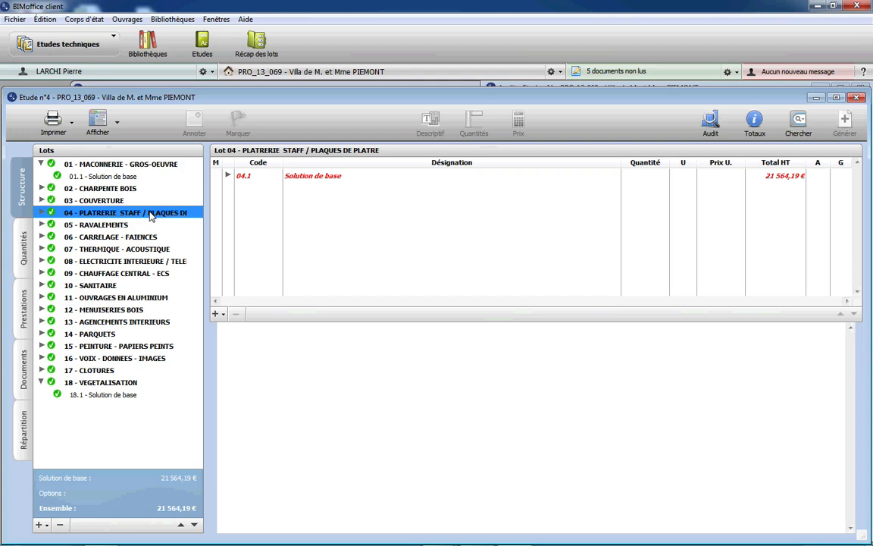
key(ctrl+z)
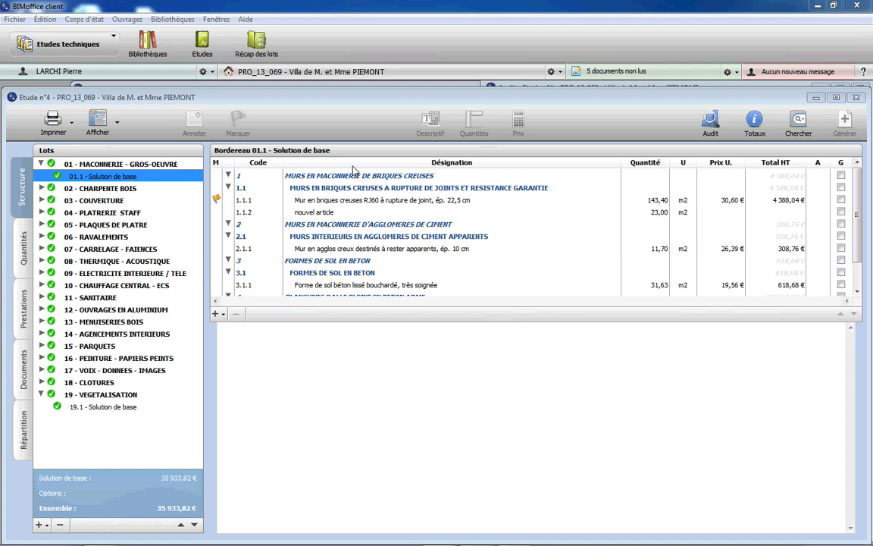
Step: Display the lot recap of project PRO_13_069, comparing the amounts of the successive studies, the adjudication and the contract
click(258, 48)
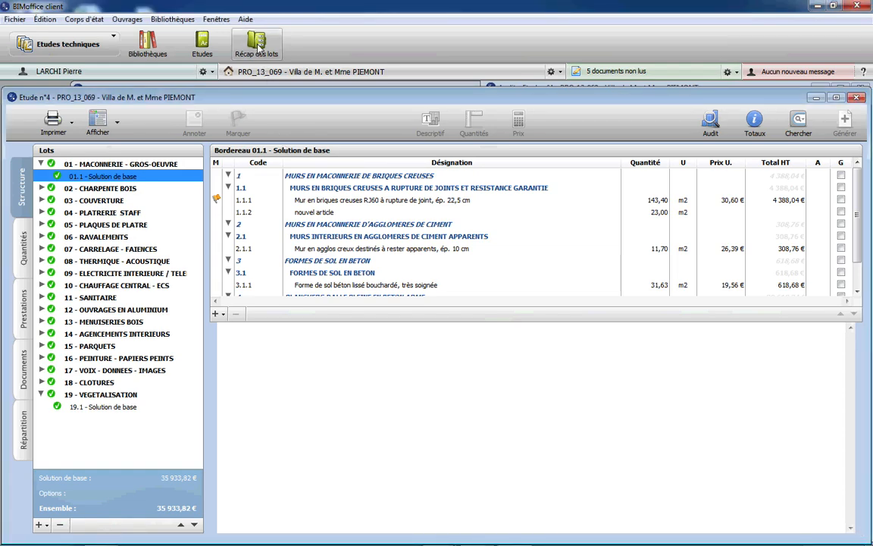
click(258, 48)
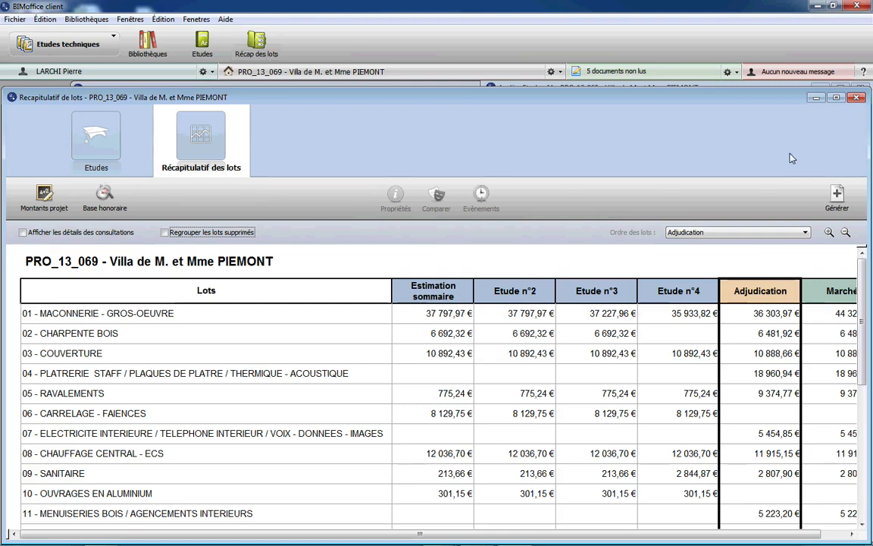
Step: Examine the full lot recap table, including the removed lots, totals and progression for each study, the adjudication and the contract
click(845, 232)
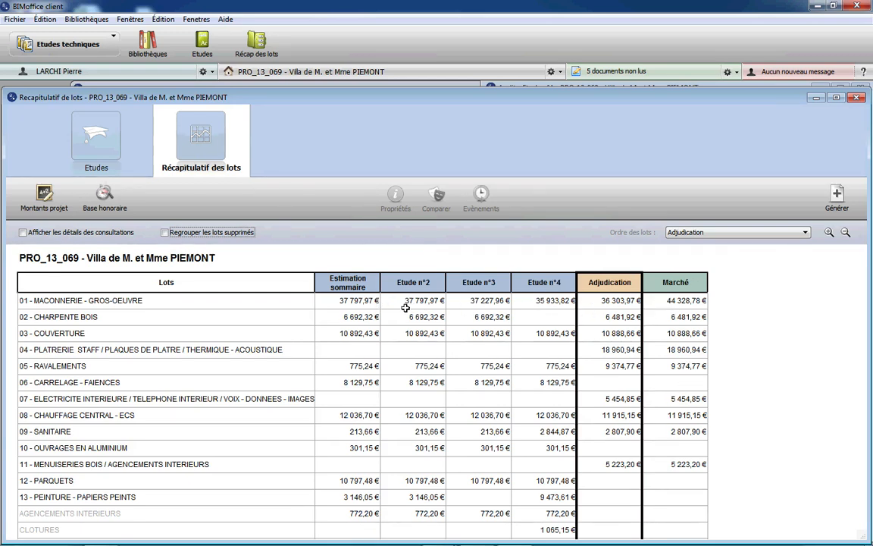
scroll(436, 333, down, 3)
scroll(424, 299, up, 3)
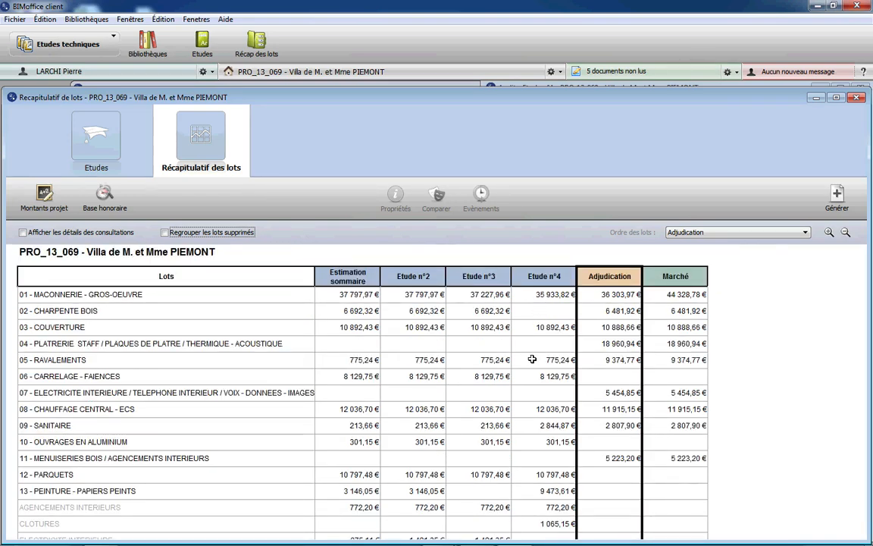
scroll(532, 359, down, 6)
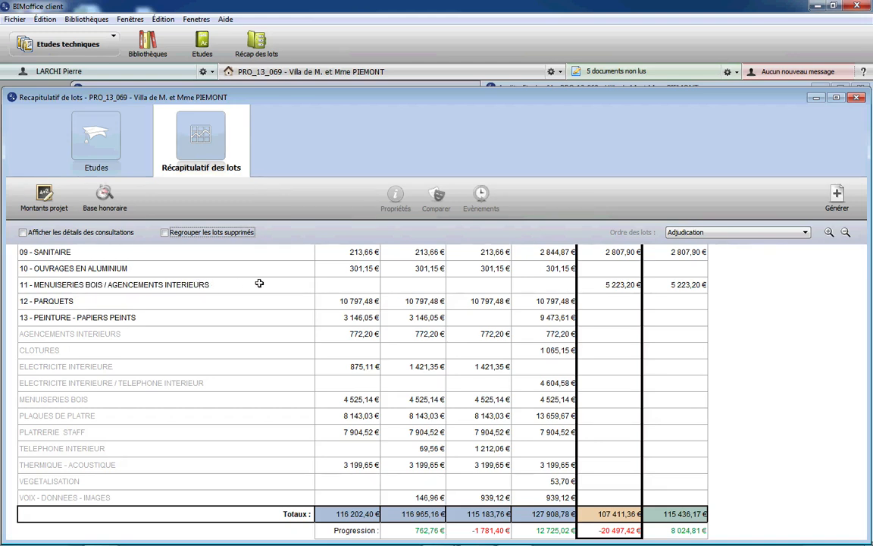
scroll(506, 266, up, 5)
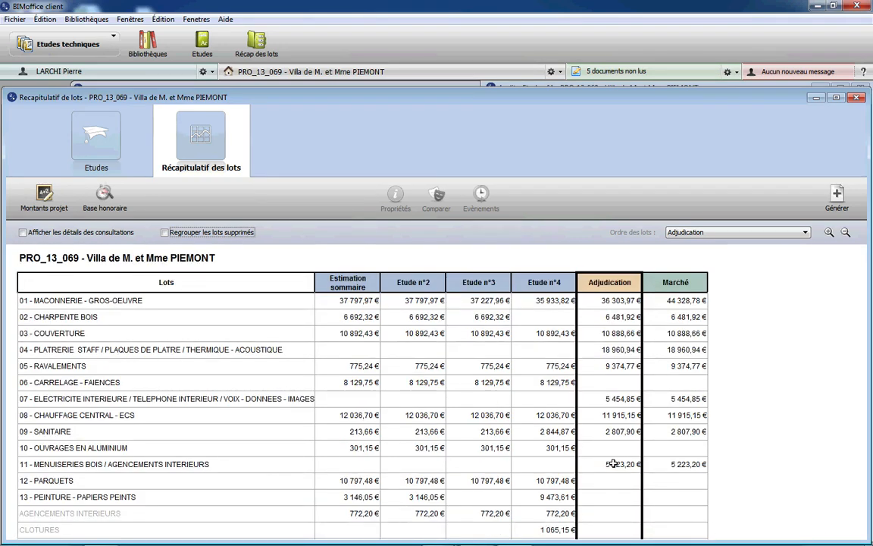
scroll(612, 464, down, 4)
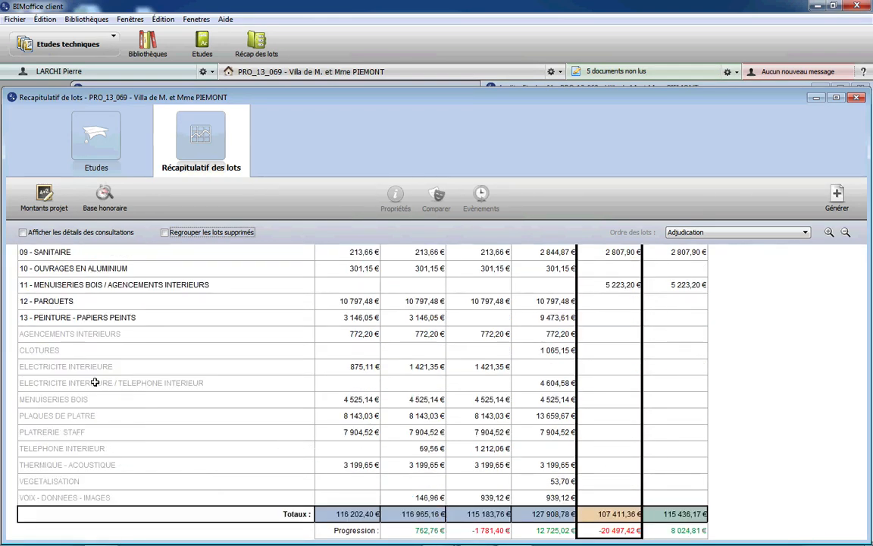
scroll(490, 326, up, 4)
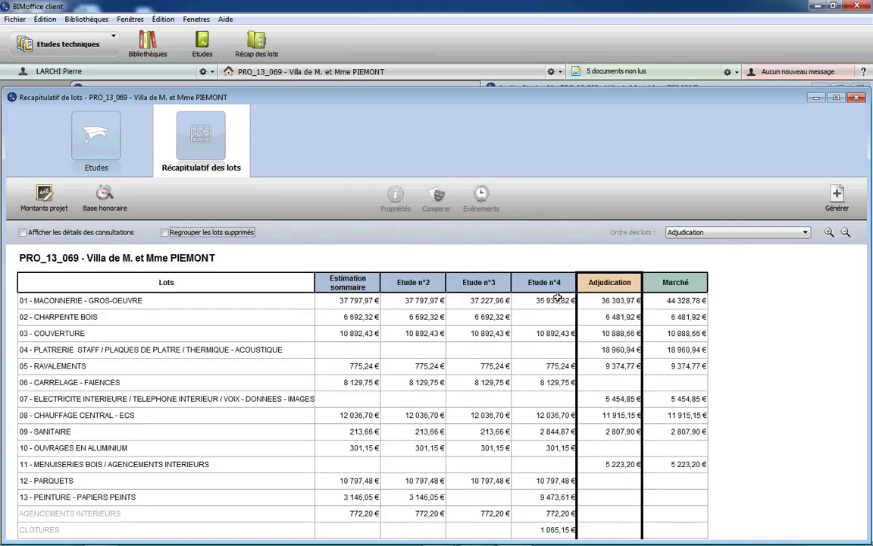